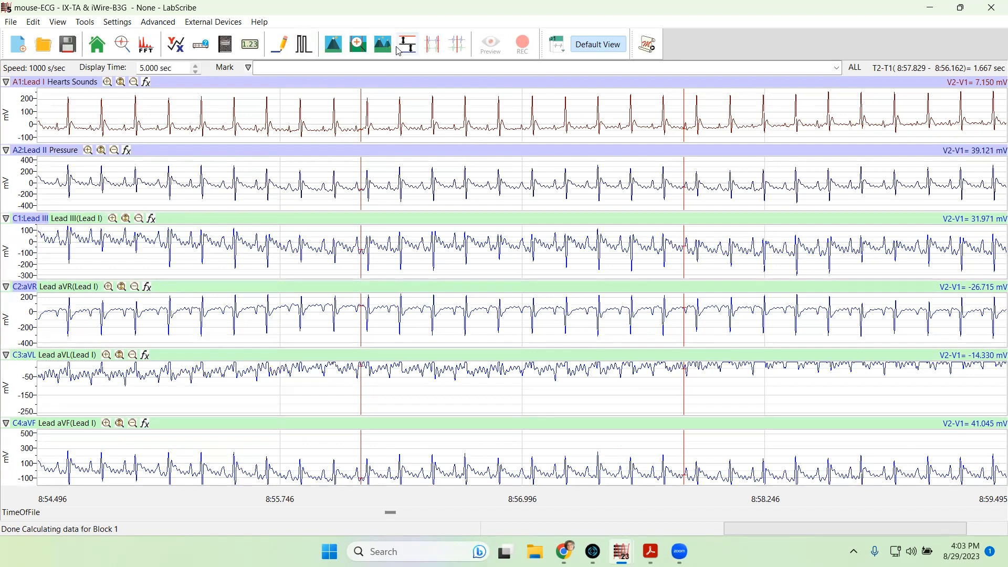
# - Autoscale all channels, and open the offline ECG calculations for the mouse recording
pyautogui.click(398, 49)
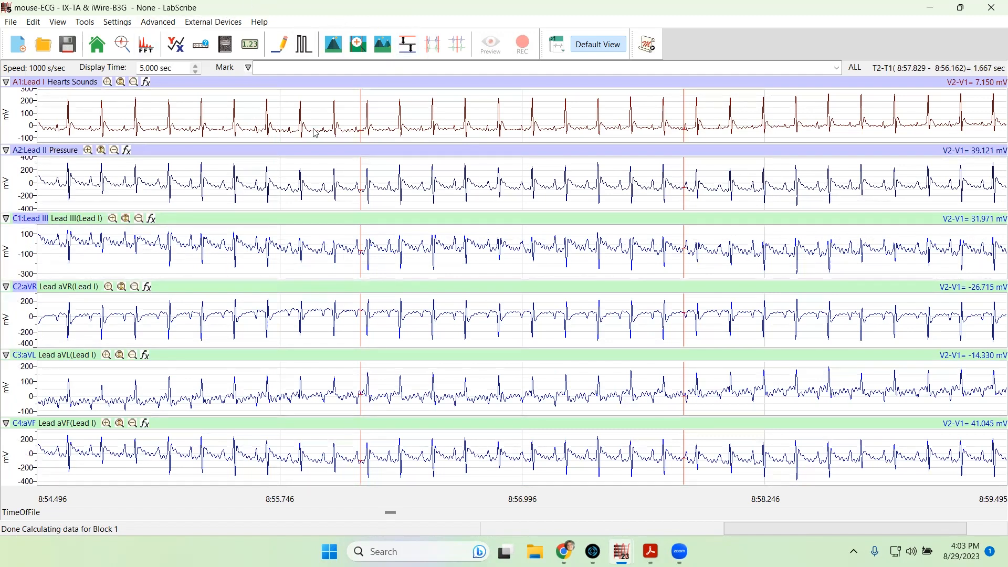
pyautogui.moveTo(362, 122); pyautogui.dragTo(336, 130)
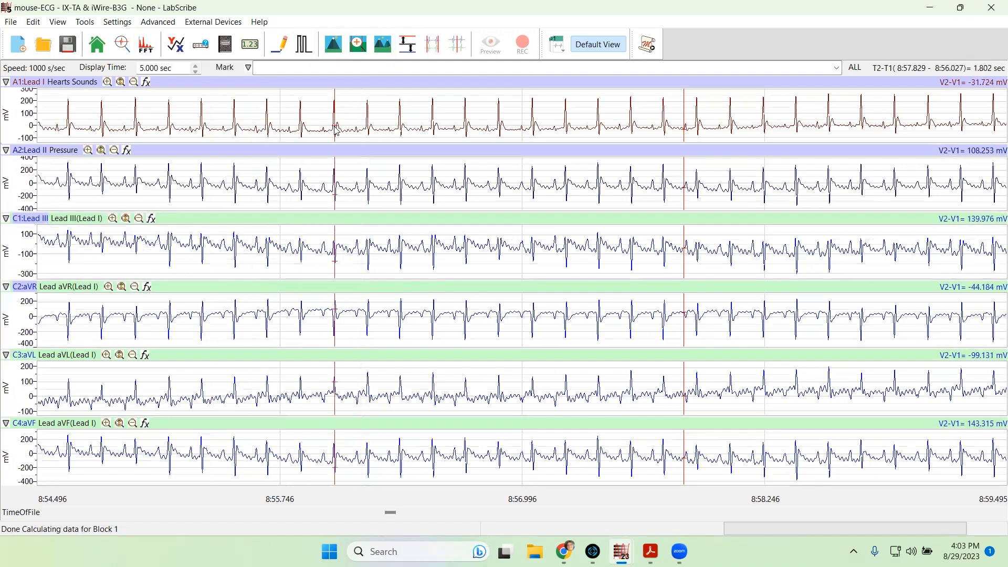
pyautogui.click(162, 23)
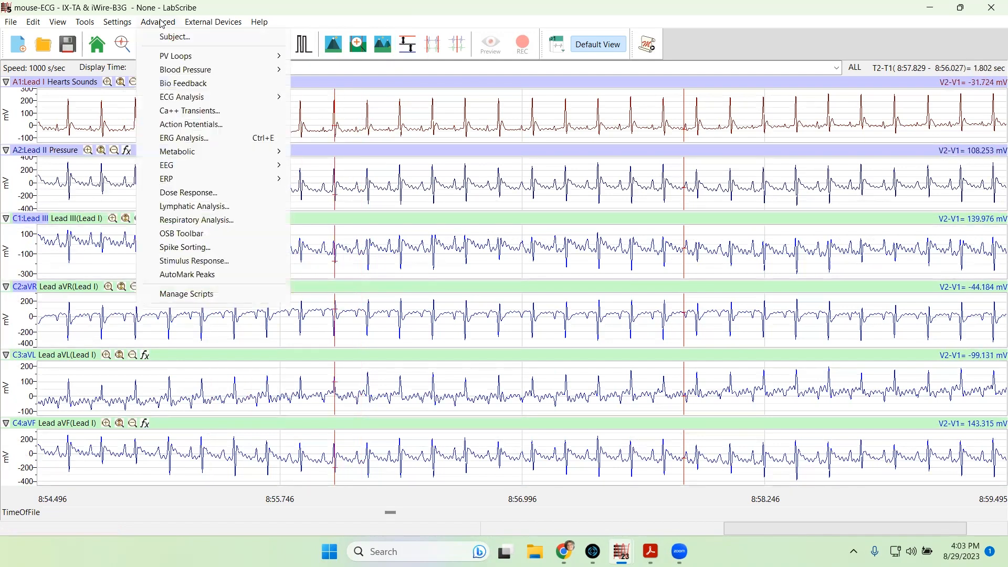
pyautogui.moveTo(186, 98)
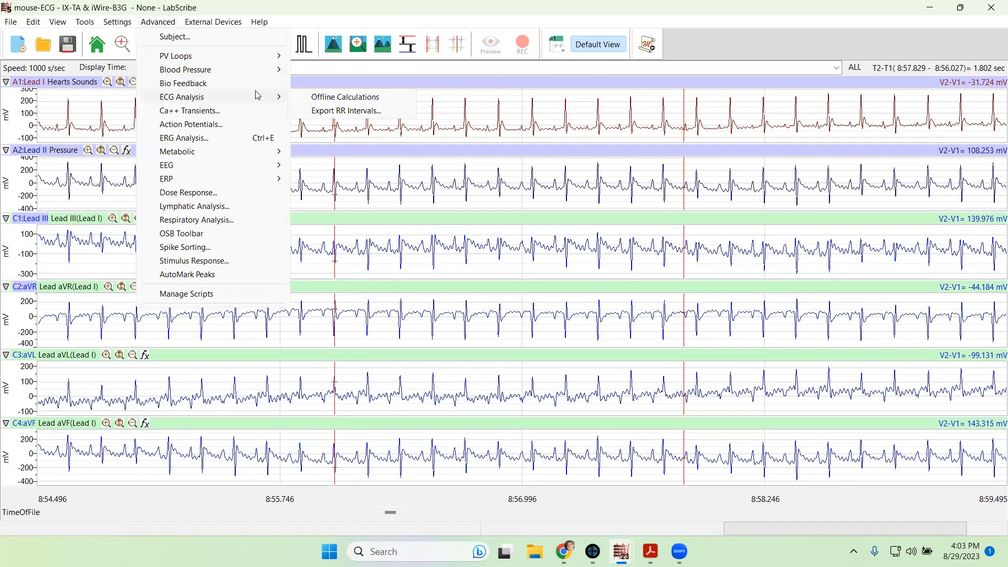
pyautogui.click(315, 98)
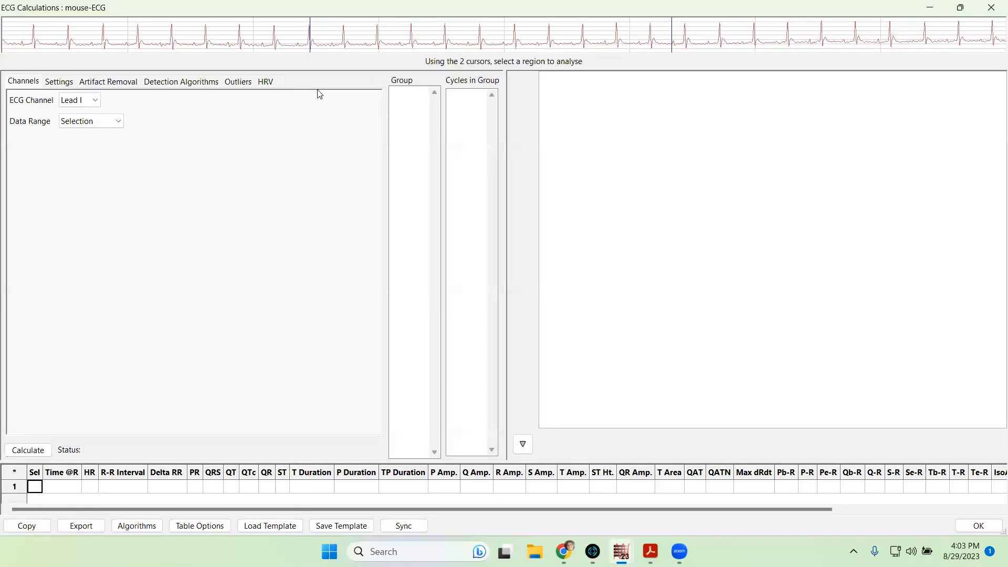
# - Widen the analysis region, and try Lead II, Lead III and aVR as the ECG channel before returning to Lead I
pyautogui.moveTo(299, 32); pyautogui.dragTo(17, 40)
pyautogui.moveTo(675, 30); pyautogui.dragTo(969, 37)
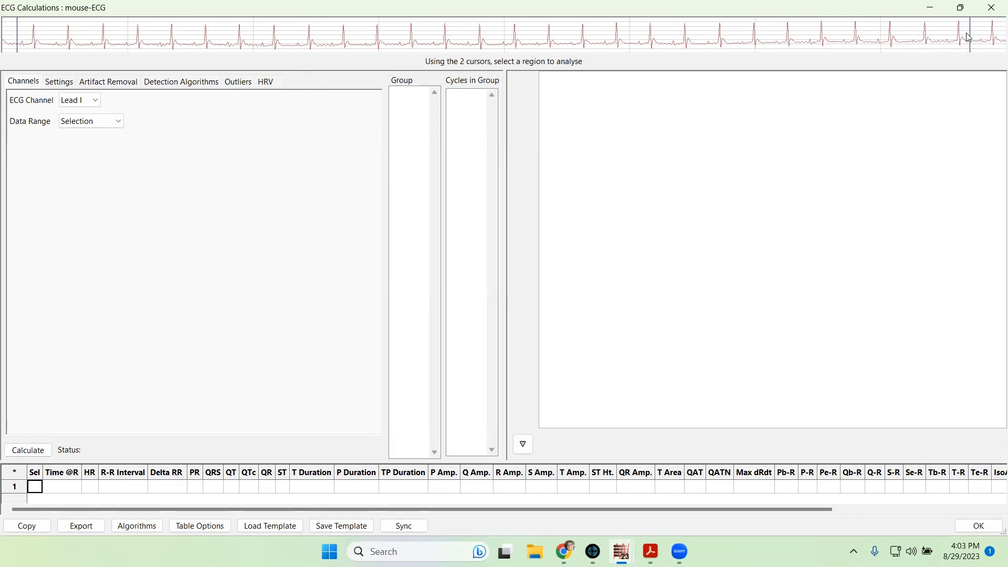
pyautogui.click(82, 103)
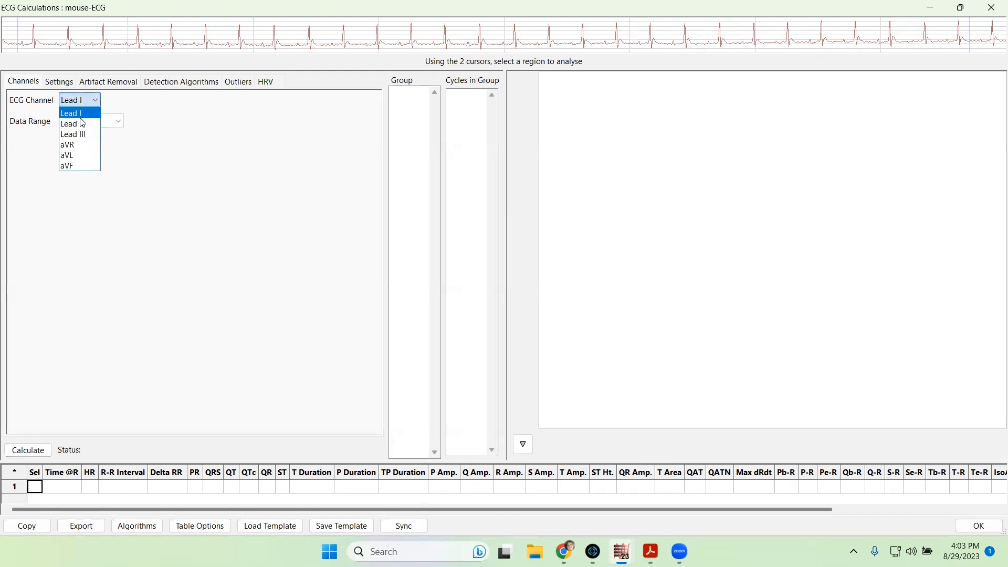
pyautogui.click(82, 124)
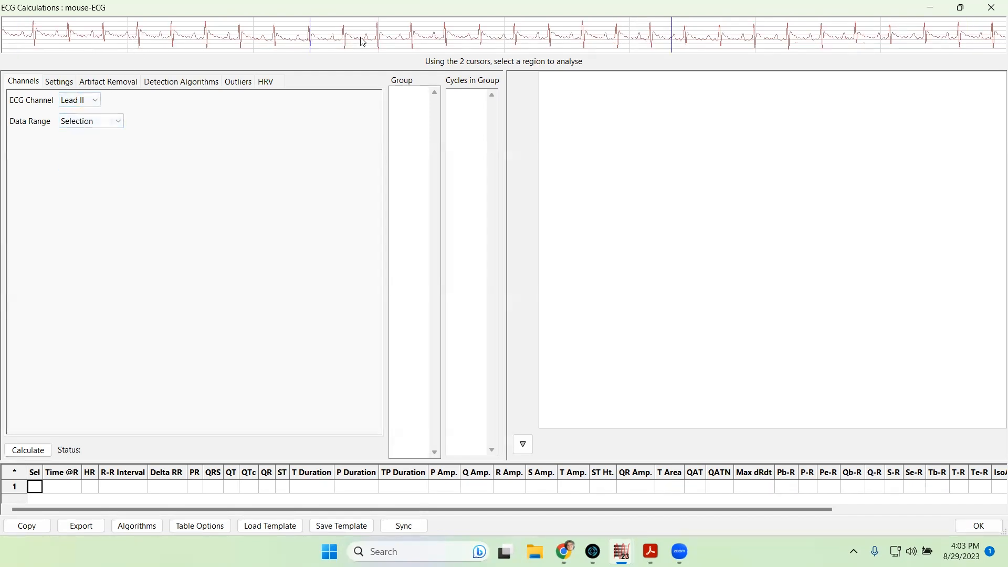
pyautogui.click(95, 101)
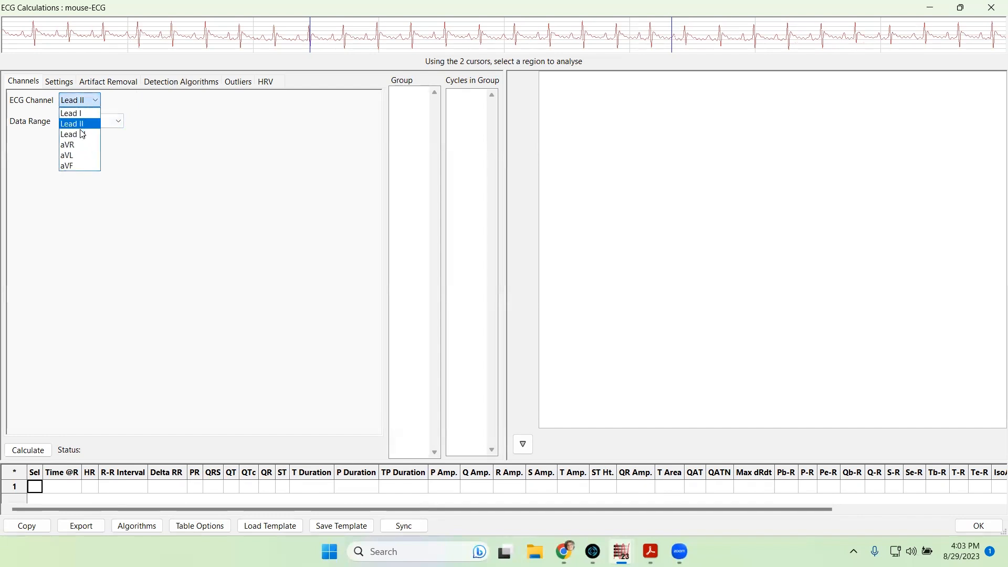
pyautogui.click(82, 134)
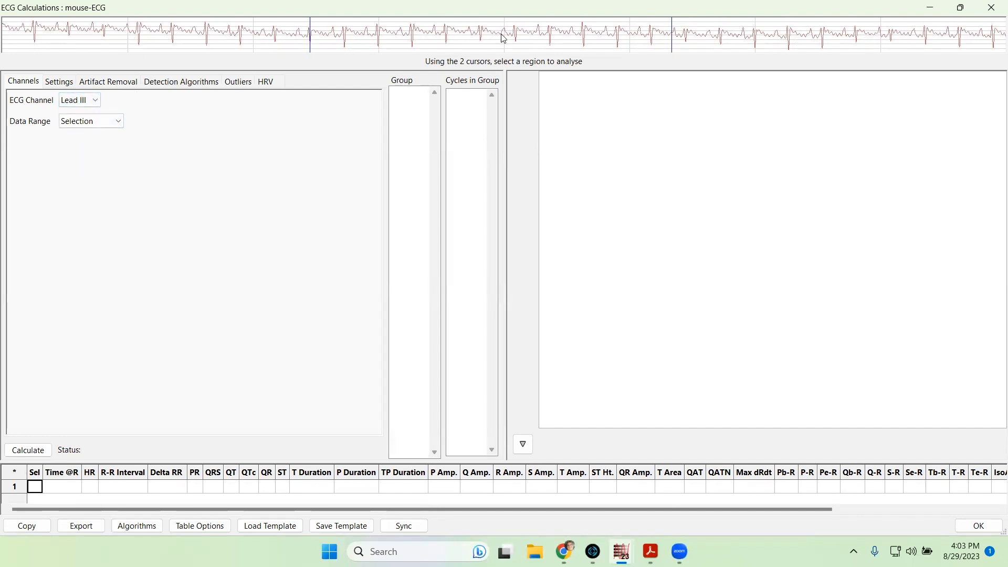
pyautogui.click(95, 102)
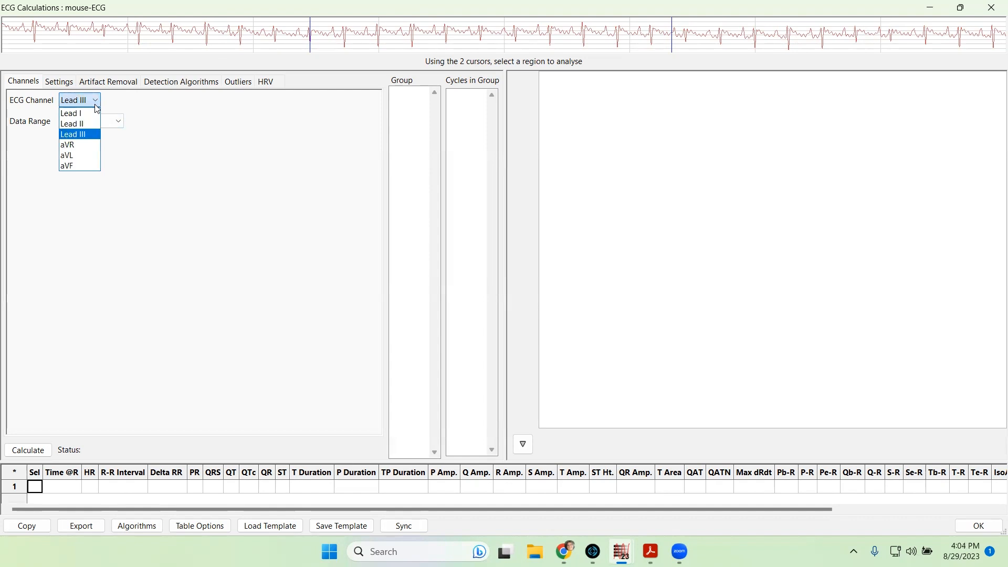
pyautogui.click(88, 150)
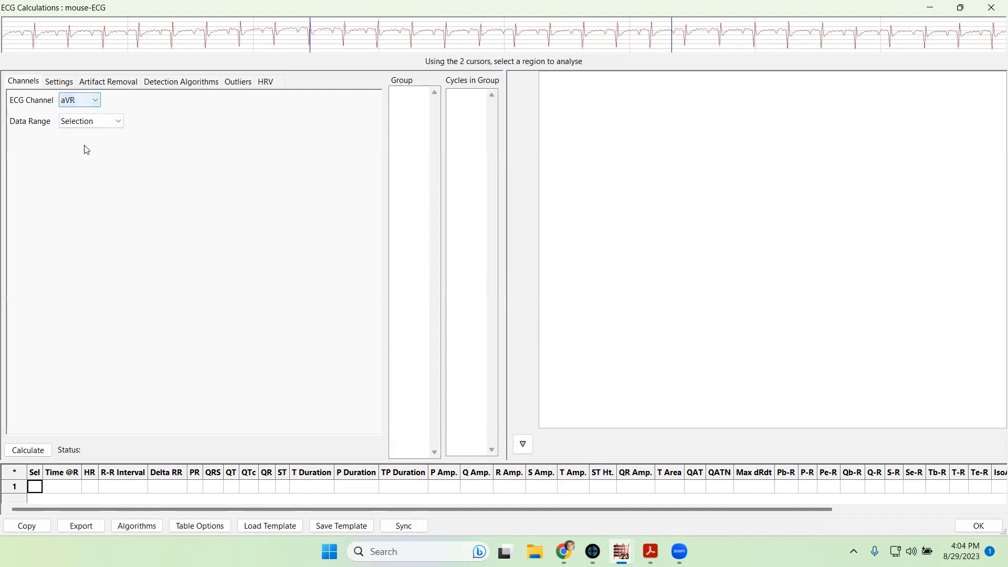
pyautogui.click(82, 104)
pyautogui.click(79, 112)
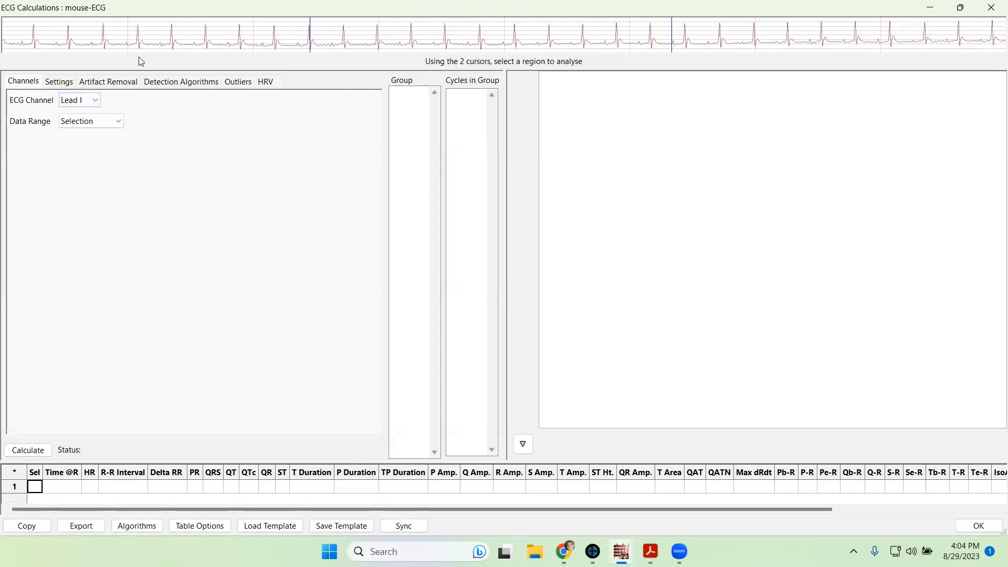
# - Extend the two cursors to cover nearly the whole displayed trace, and set the data range to Current Block
pyautogui.moveTo(310, 42); pyautogui.dragTo(14, 47)
pyautogui.moveTo(674, 33); pyautogui.dragTo(1004, 39)
pyautogui.click(116, 124)
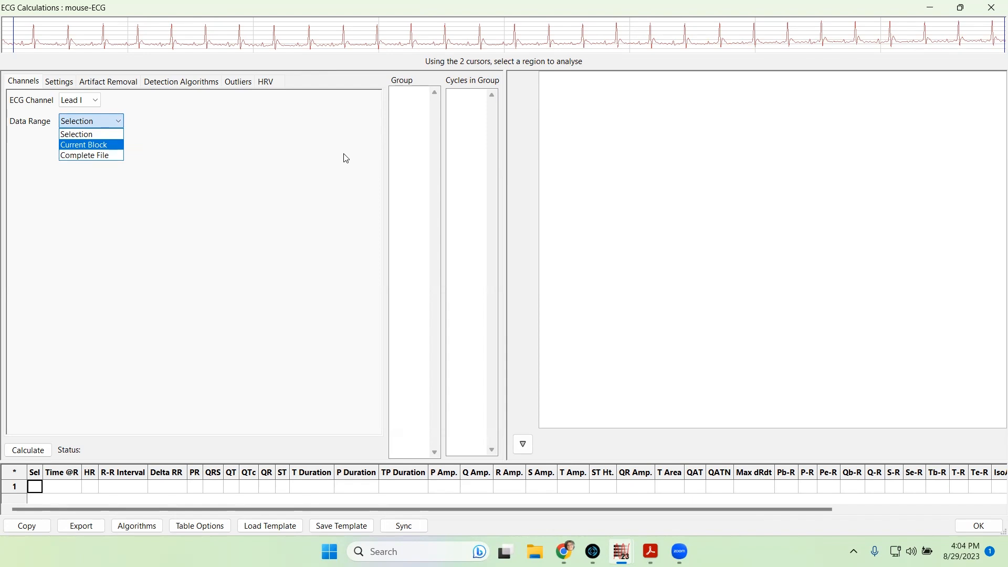
pyautogui.click(110, 143)
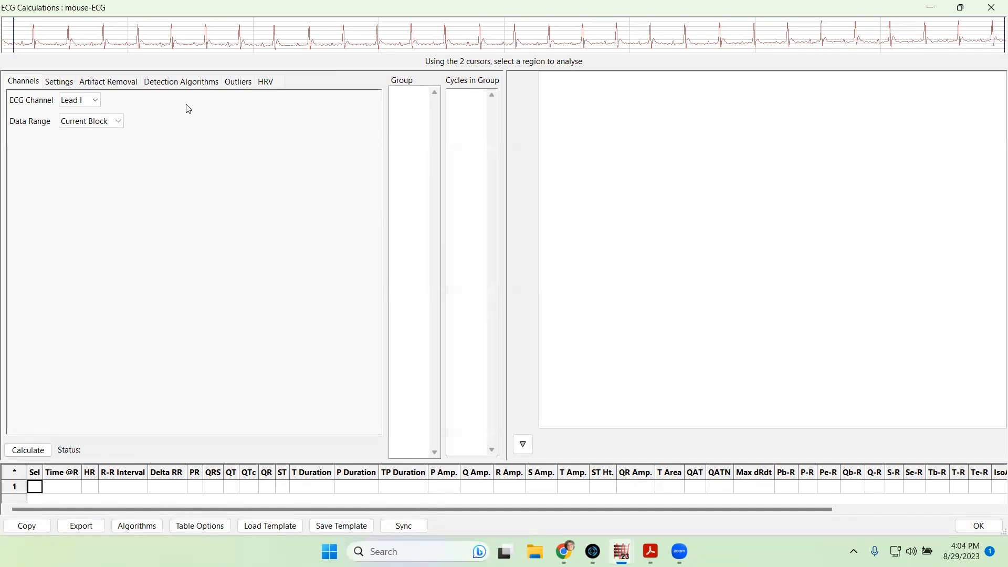
# - Load the Mouse preset into the ECG calculation settings
pyautogui.click(62, 84)
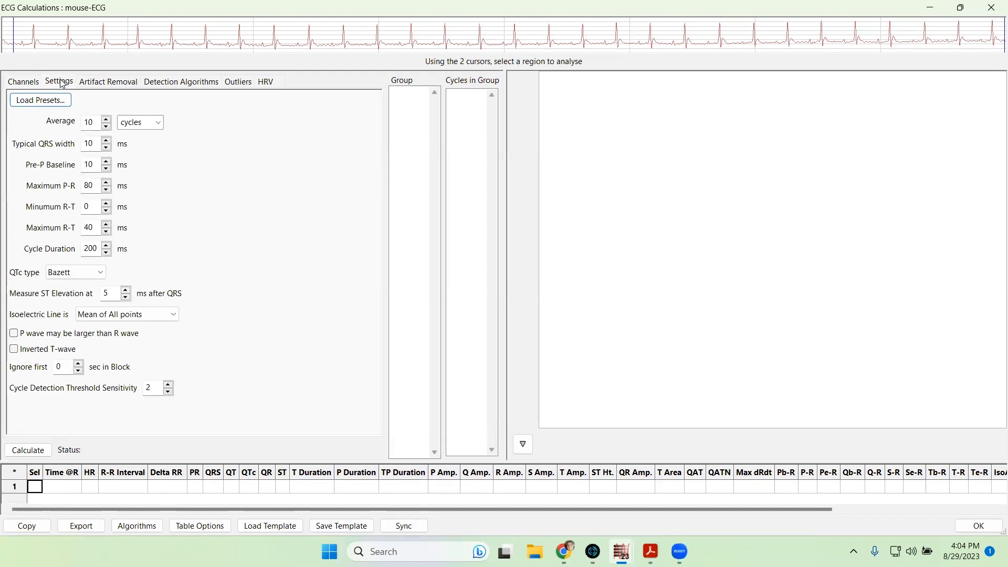
pyautogui.click(34, 104)
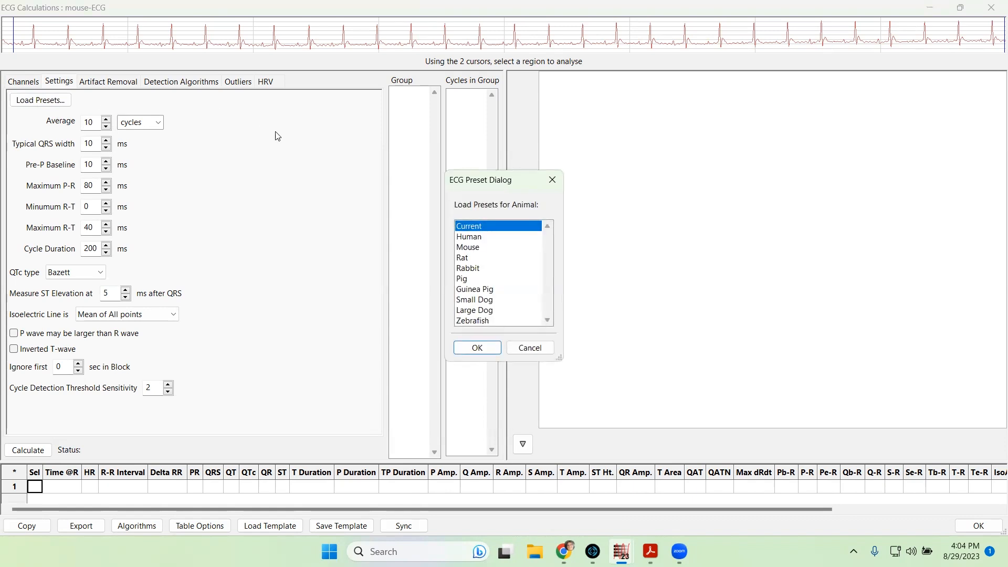
pyautogui.click(473, 239)
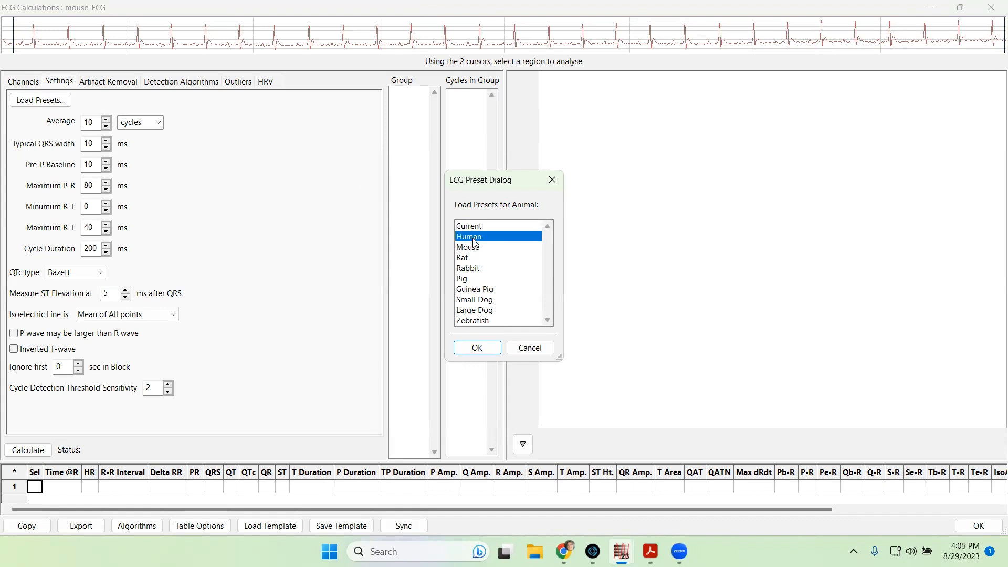
pyautogui.click(475, 248)
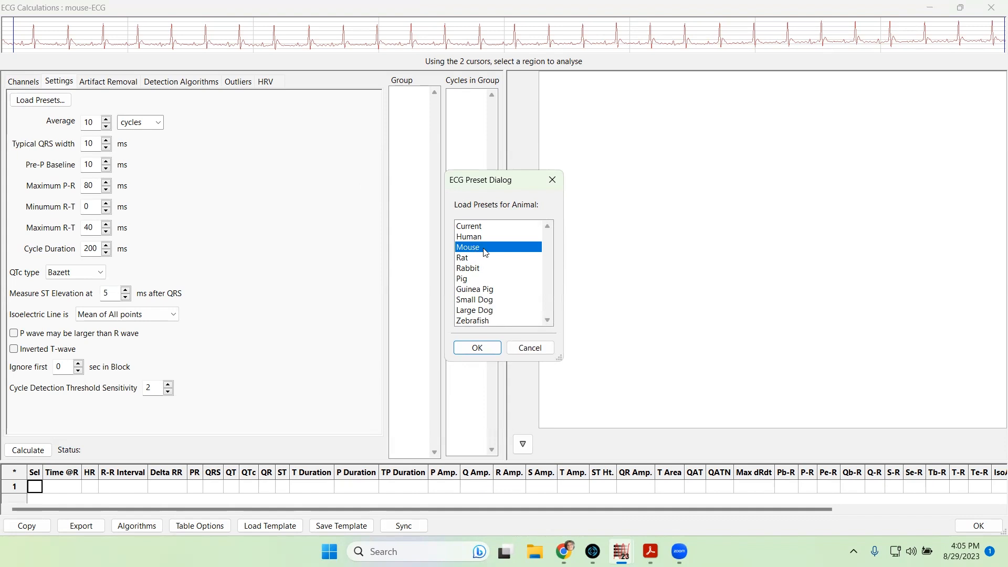
pyautogui.click(477, 348)
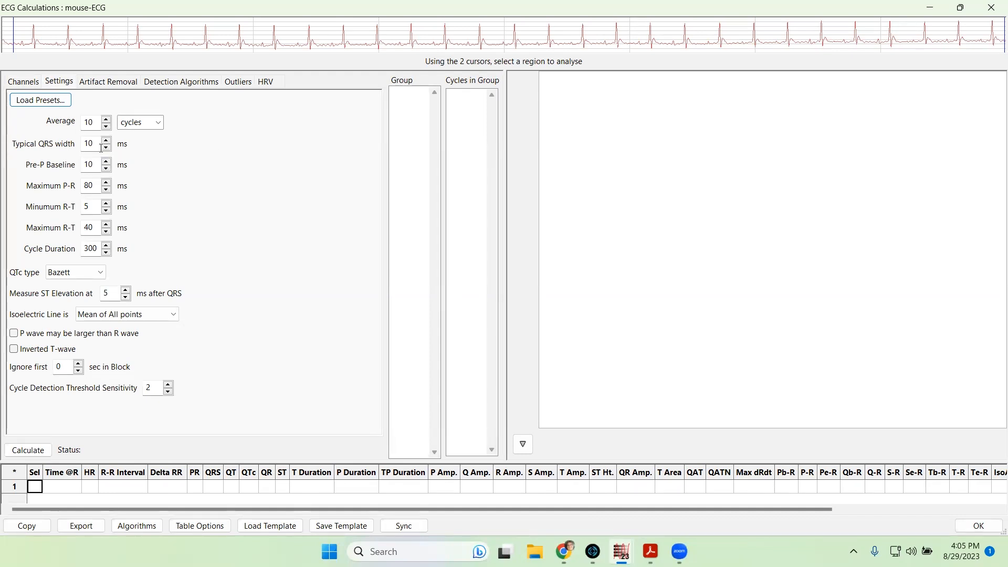
# - Examine the averaging amount with its unit choices, and the available QTc correction types
pyautogui.click(90, 124)
pyautogui.doubleClick(90, 123)
pyautogui.write('1')
pyautogui.write('1')
pyautogui.click(155, 123)
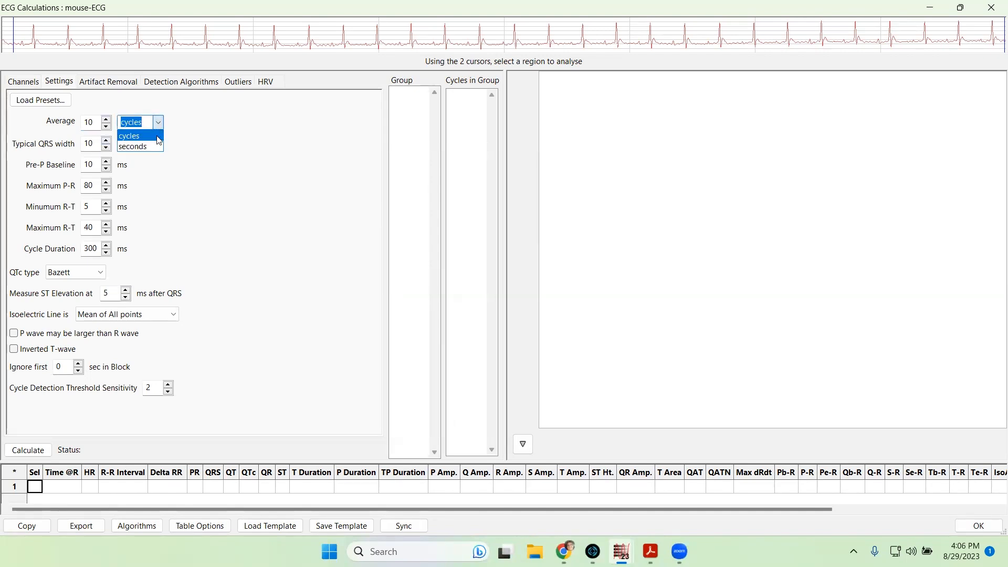
pyautogui.click(181, 138)
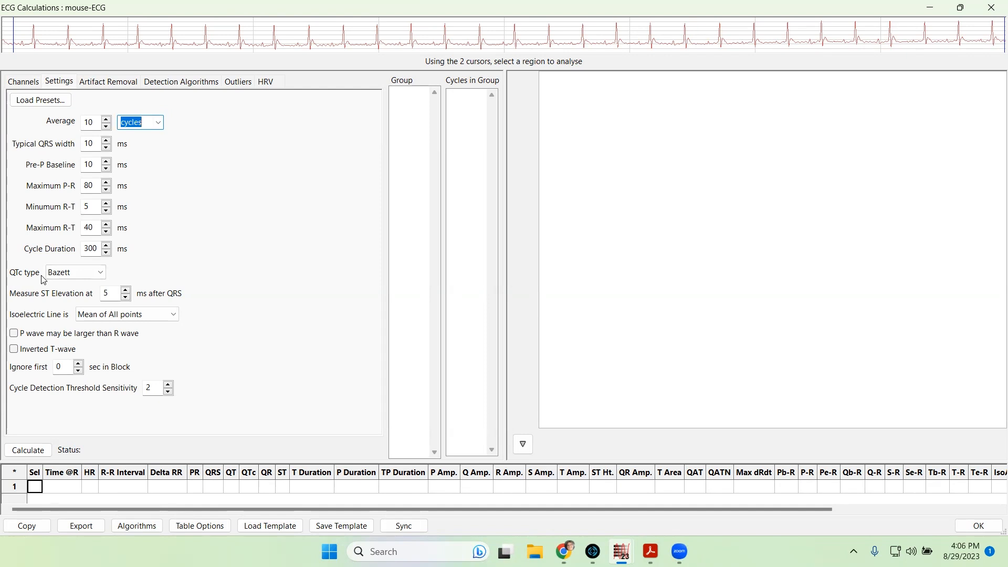
pyautogui.click(104, 278)
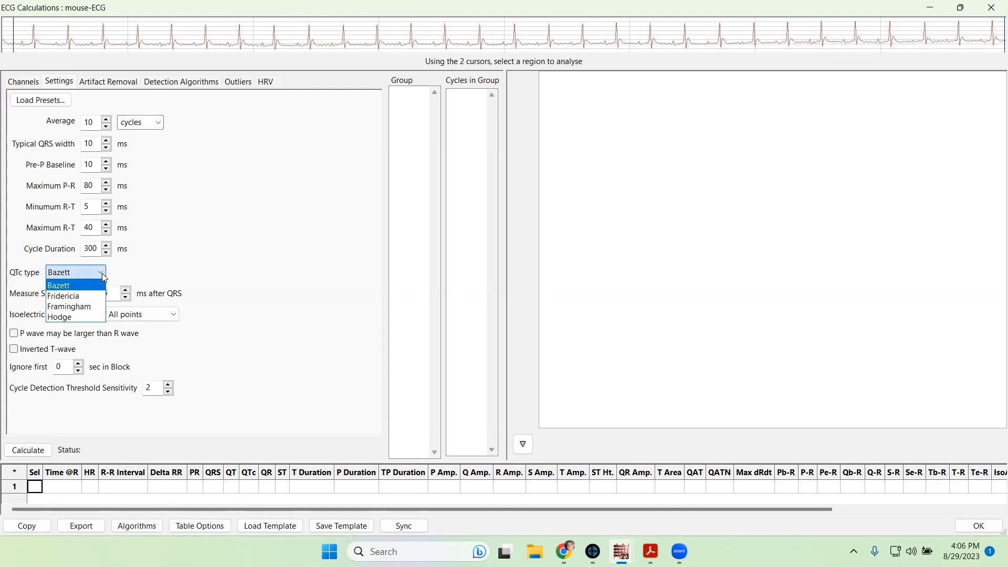
pyautogui.click(204, 260)
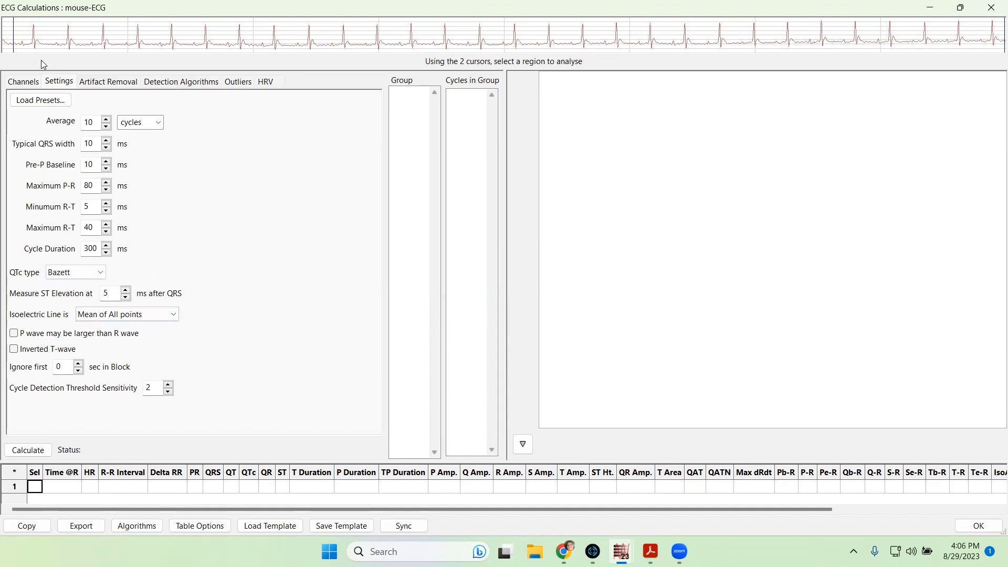
# - Base the isoelectric line on Mean of PreP points only, and ignore the first 20 seconds in the block
pyautogui.click(175, 315)
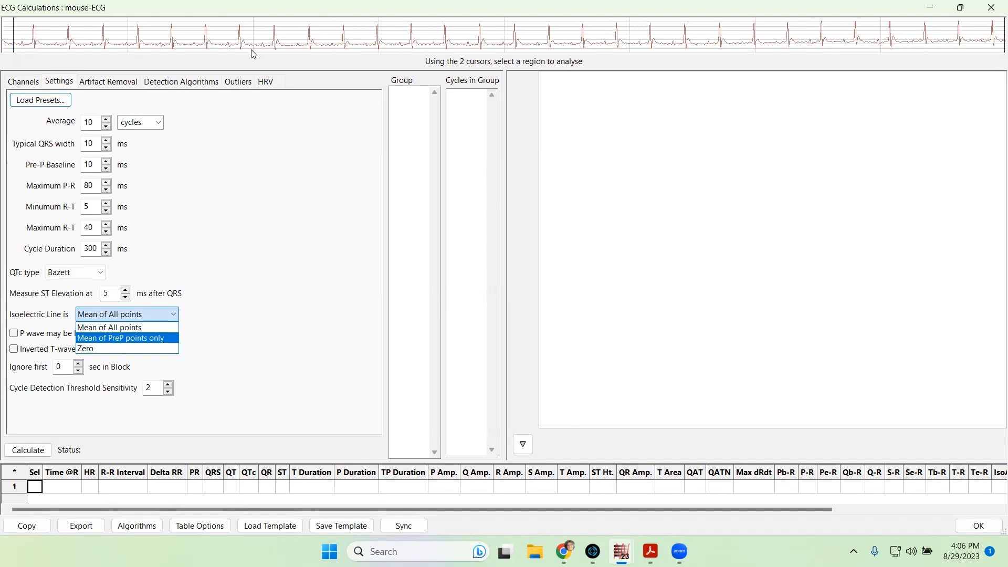
pyautogui.click(123, 339)
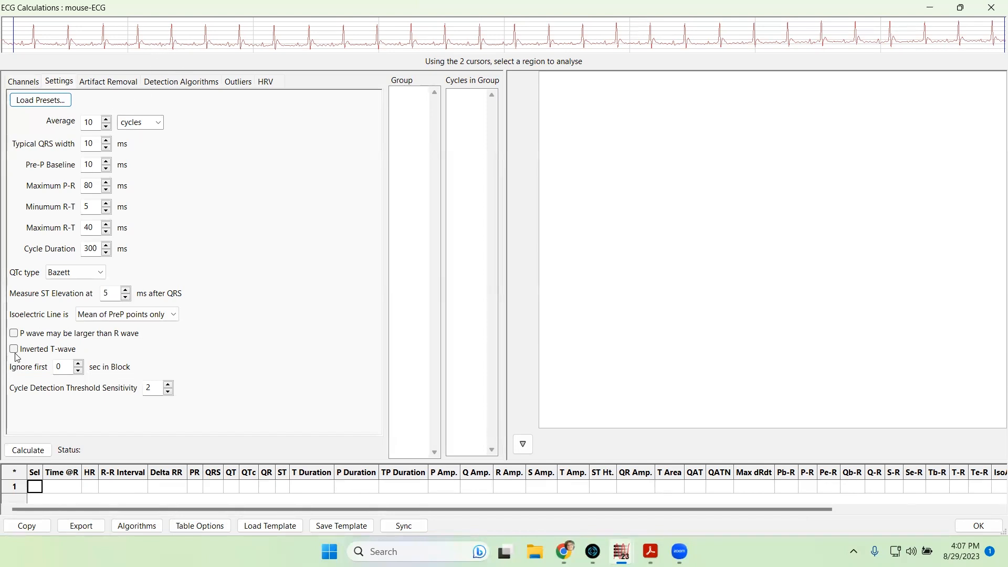
pyautogui.doubleClick(55, 367)
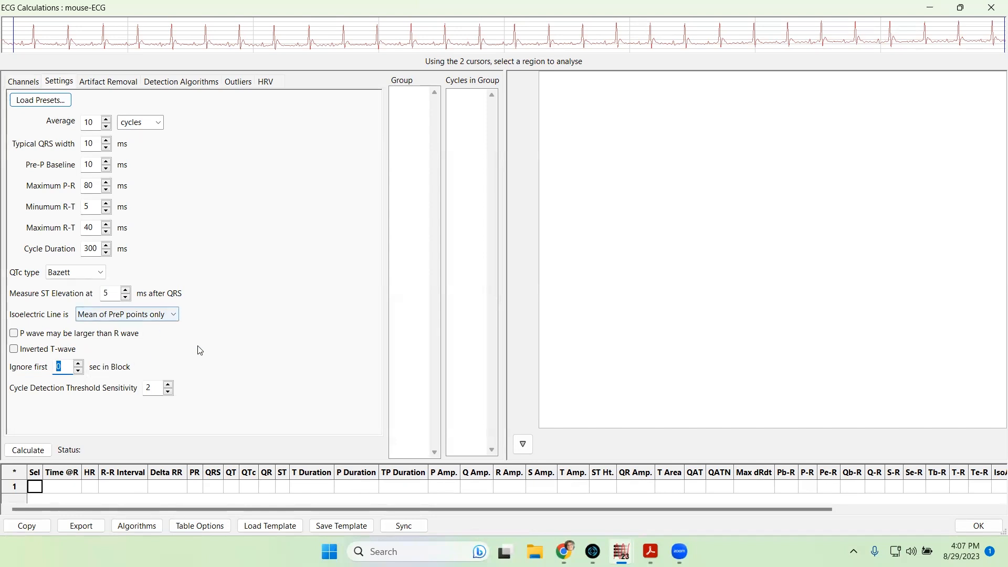
pyautogui.write('2')
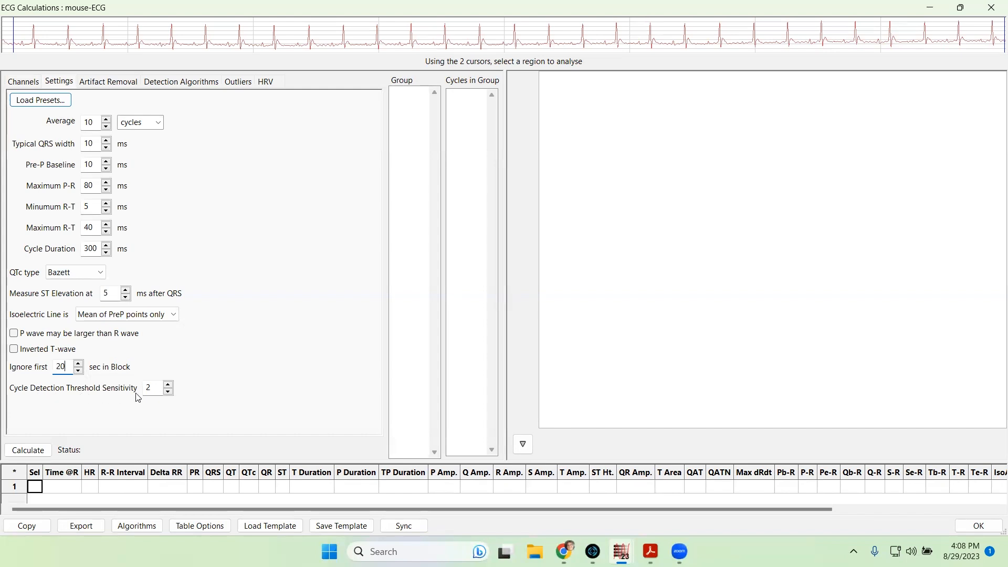
# - Calculate the ECG cycle groups, and view the averaged waveforms of groups 24, 27 and 28
pyautogui.click(39, 450)
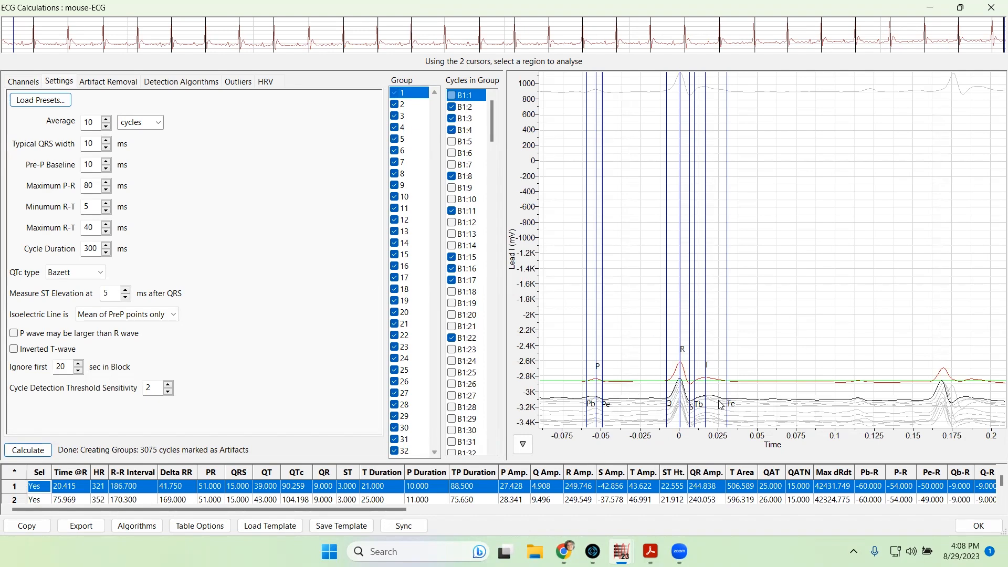
pyautogui.click(417, 360)
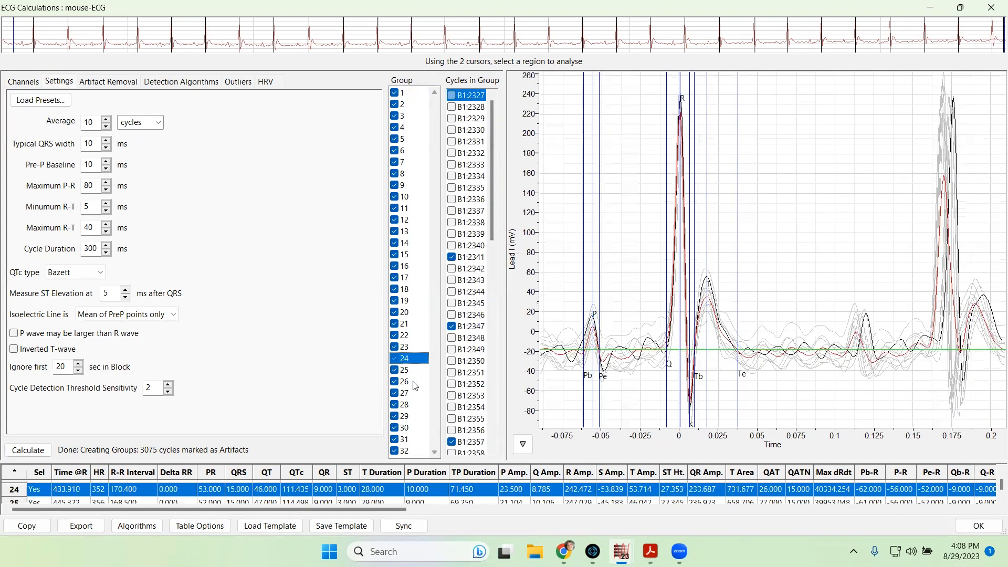
pyautogui.click(413, 390)
pyautogui.click(409, 405)
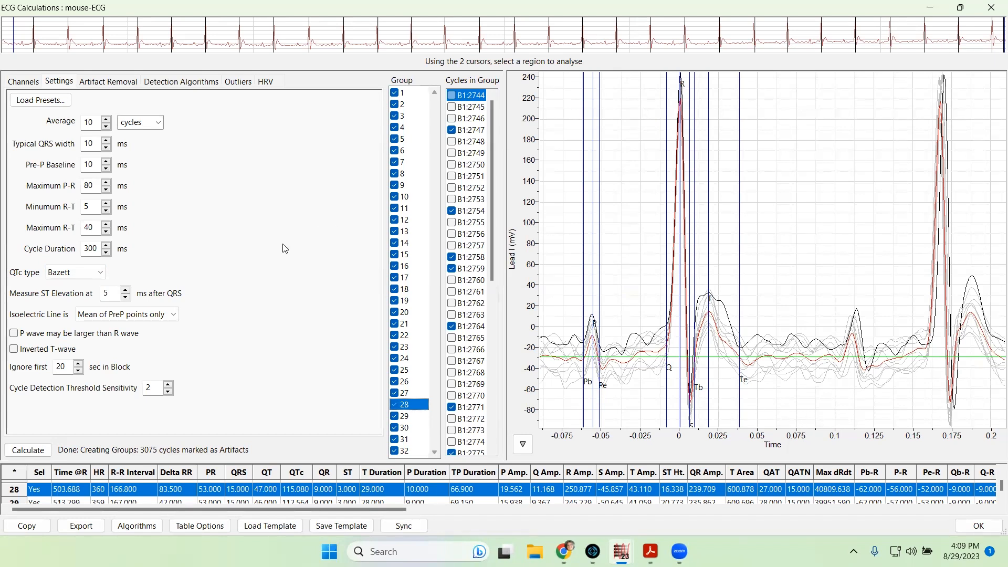
pyautogui.moveTo(808, 446); pyautogui.dragTo(794, 446)
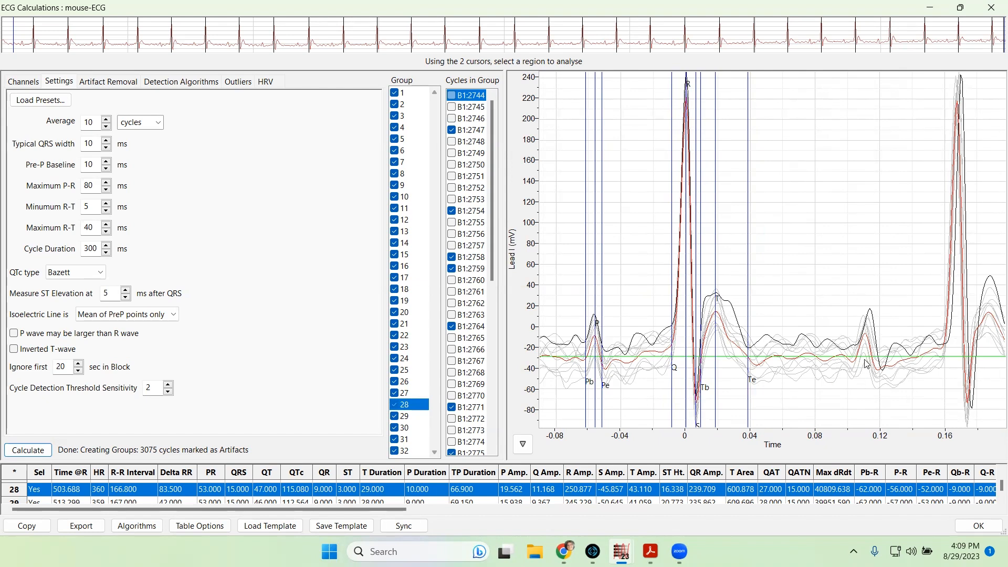
# - Set the cycle duration to 200 ms and recalculate the ECG groups
pyautogui.moveTo(95, 247); pyautogui.dragTo(77, 245)
pyautogui.write('2')
pyautogui.click(26, 452)
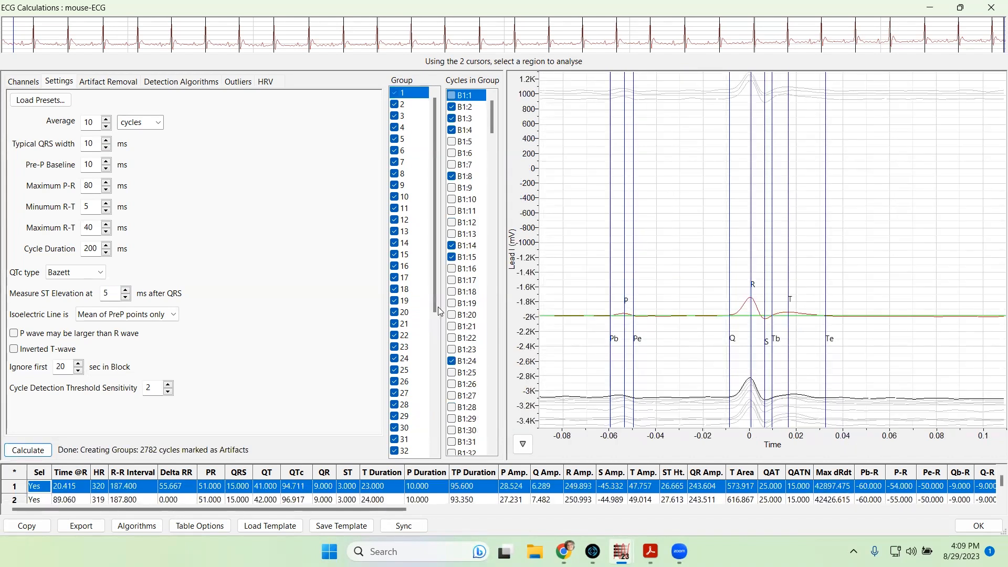
# - Examine the averaged waveforms and wave markers of groups 21 and 13 over an adjusted time range
pyautogui.click(415, 324)
pyautogui.moveTo(938, 443); pyautogui.dragTo(994, 442)
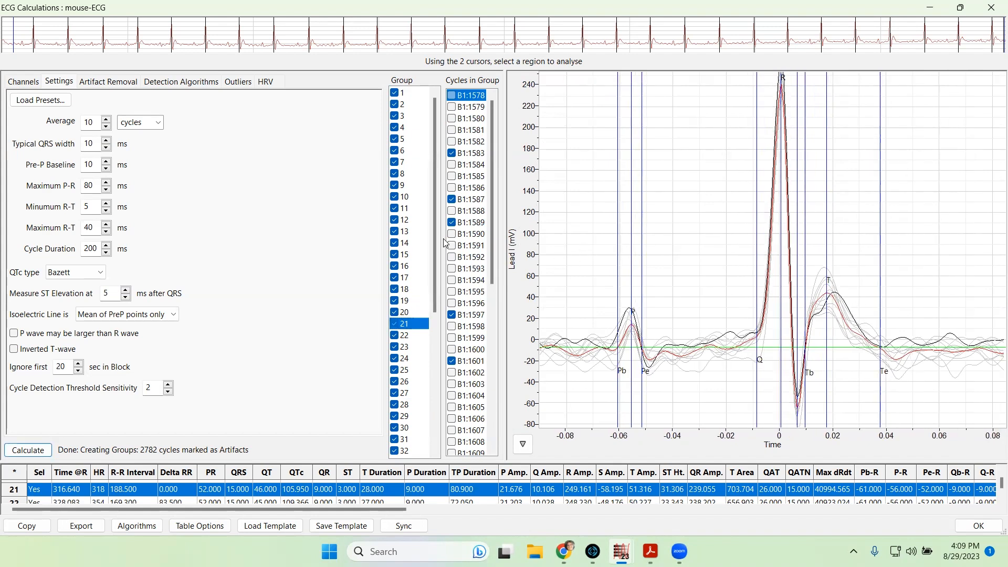
pyautogui.click(418, 231)
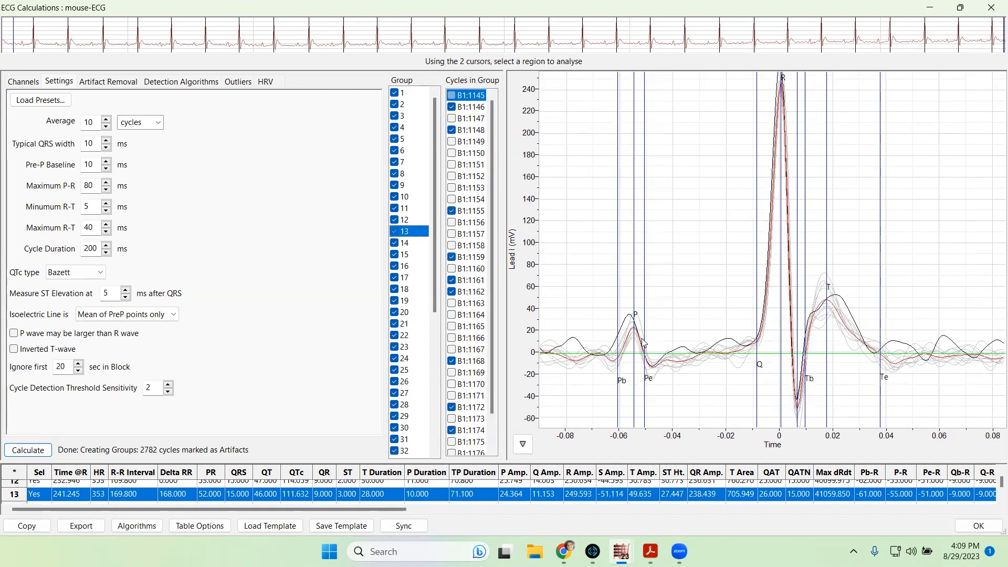
# - Examine group 13's individual cycles B1:1146, B1:1148, B1:1155, B1:1159, B1:1161 and B1:1162 against the averaged waveform
pyautogui.click(475, 108)
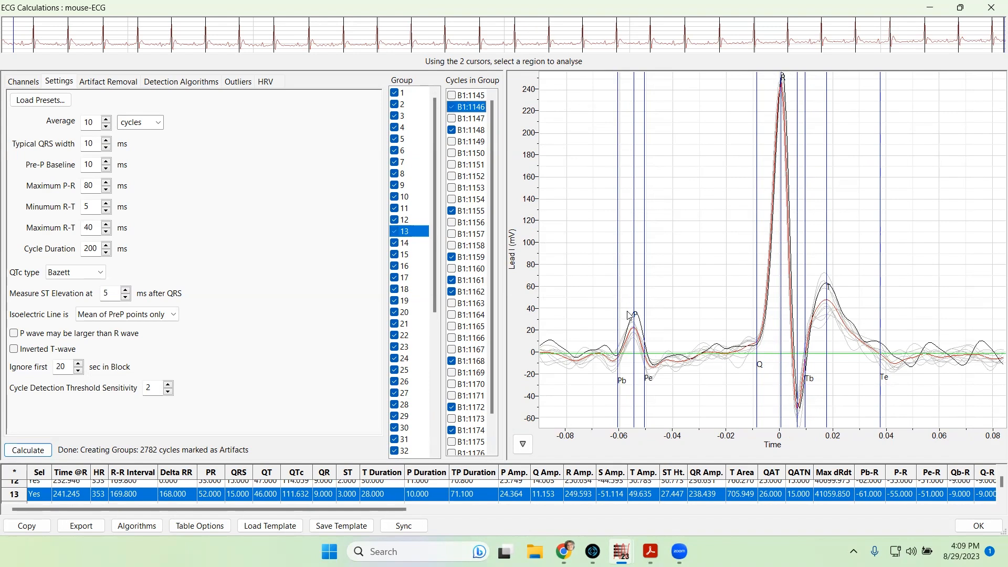
pyautogui.click(465, 130)
pyautogui.click(472, 212)
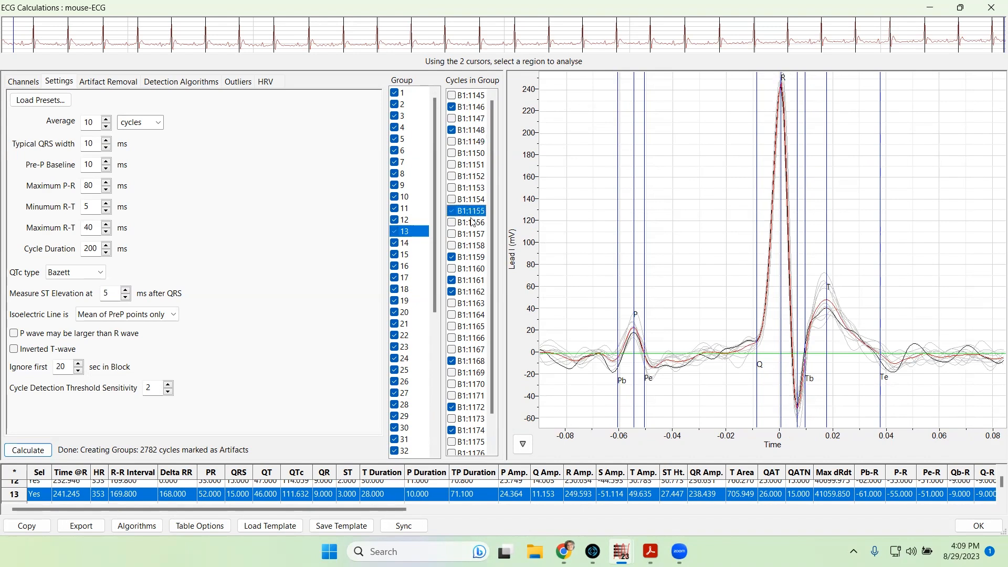
pyautogui.click(470, 257)
pyautogui.click(471, 280)
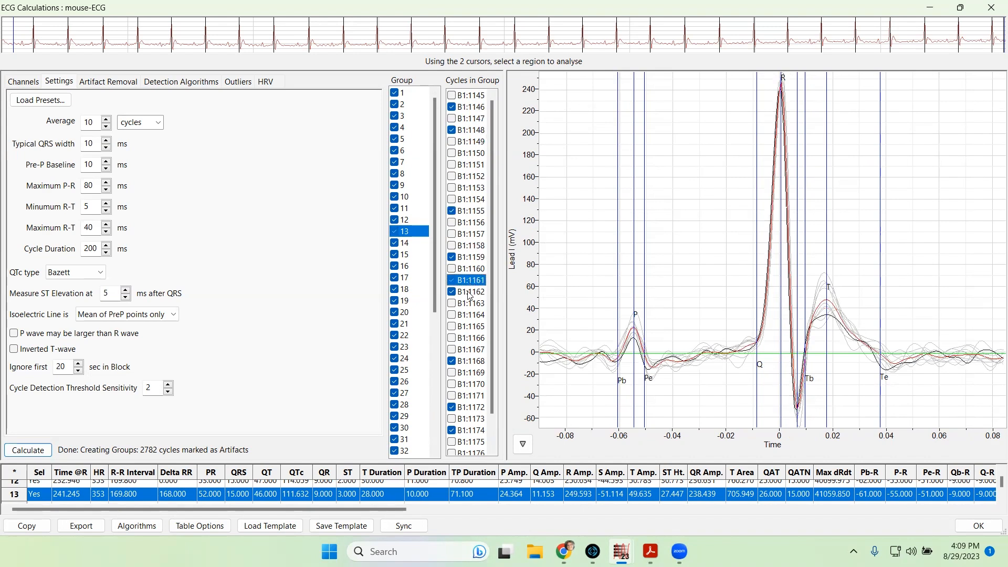
pyautogui.click(469, 293)
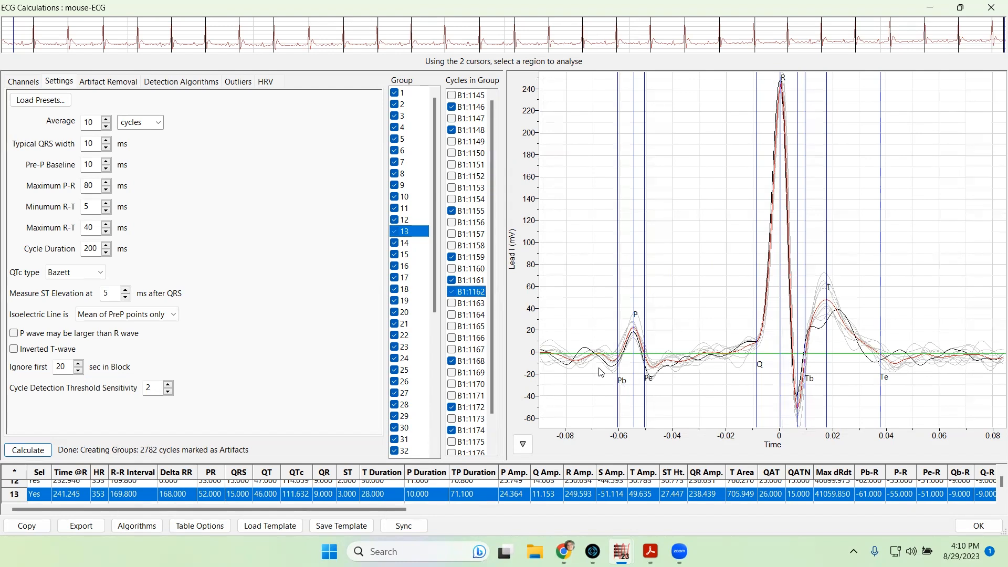
# - Show only the average ECG graph for group 13, and open the wave detection algorithm settings
pyautogui.click(522, 444)
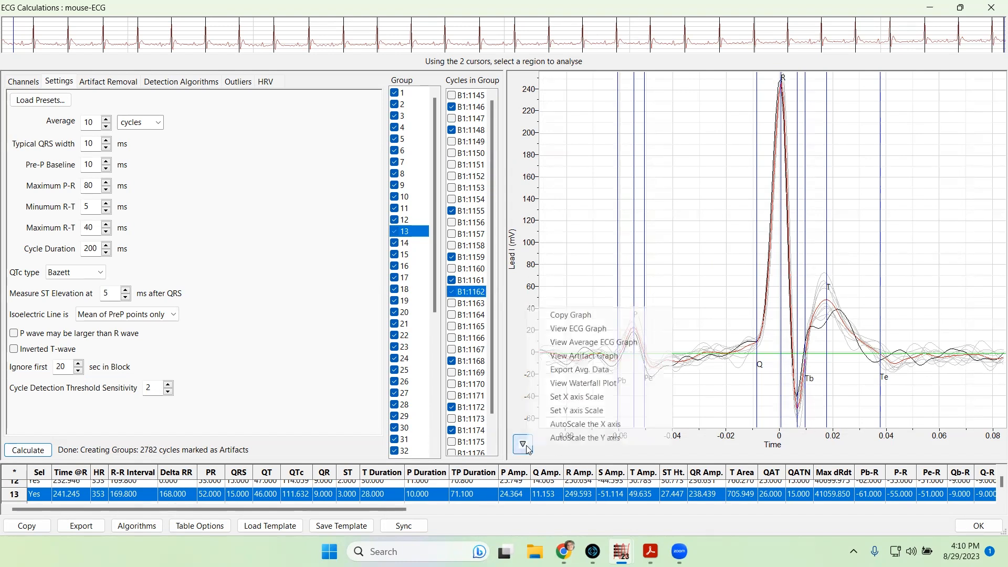
pyautogui.click(570, 343)
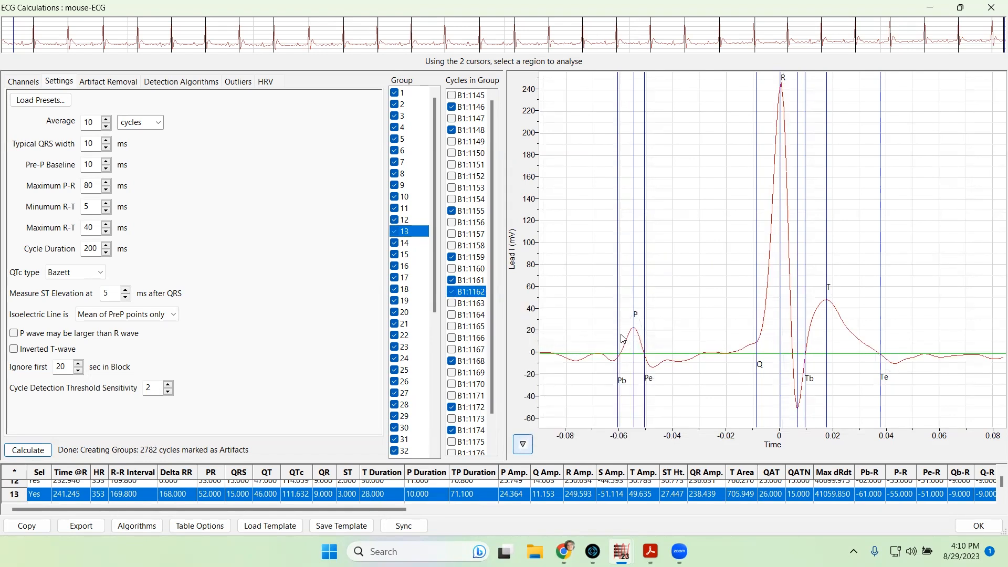
pyautogui.click(523, 445)
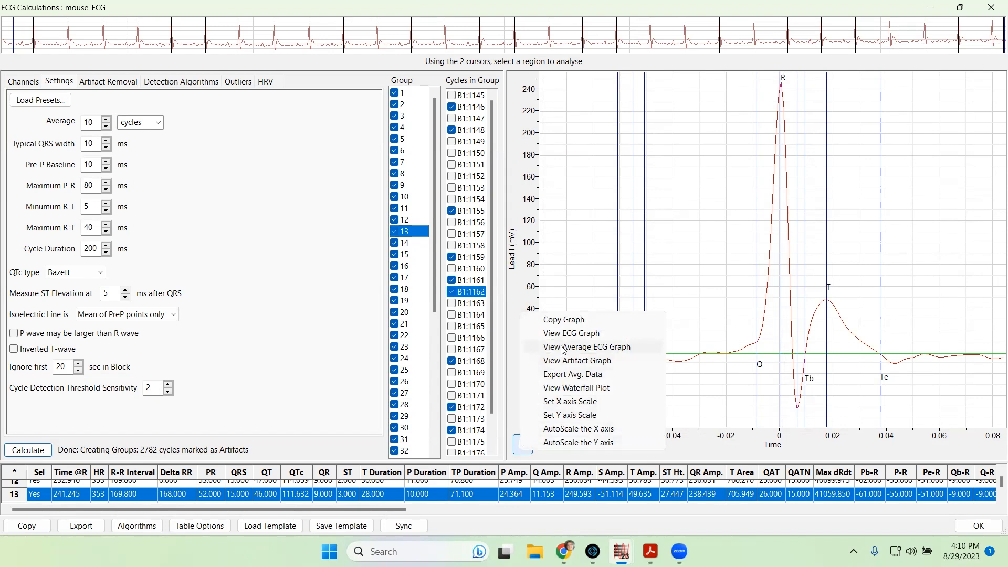
pyautogui.click(577, 243)
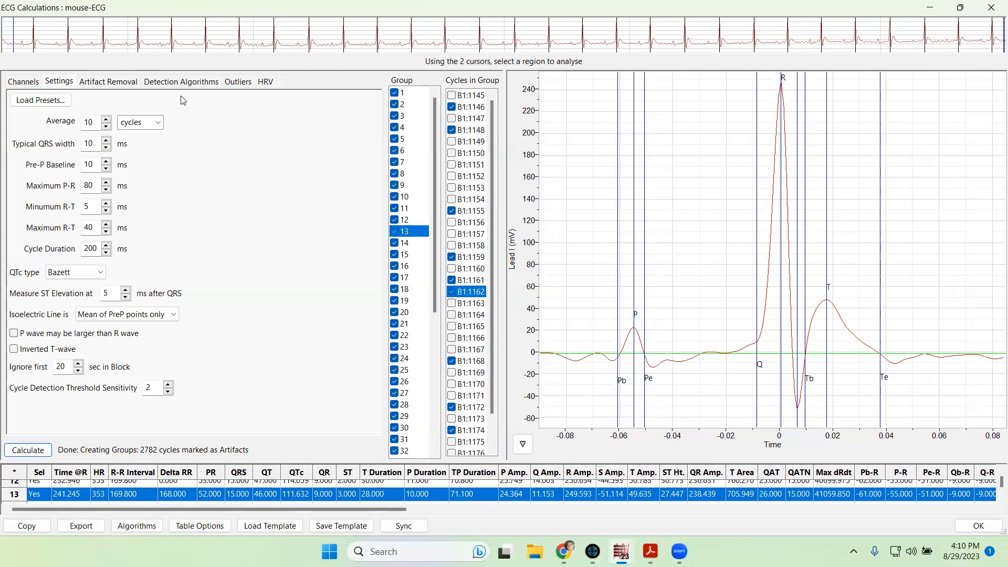
pyautogui.click(168, 86)
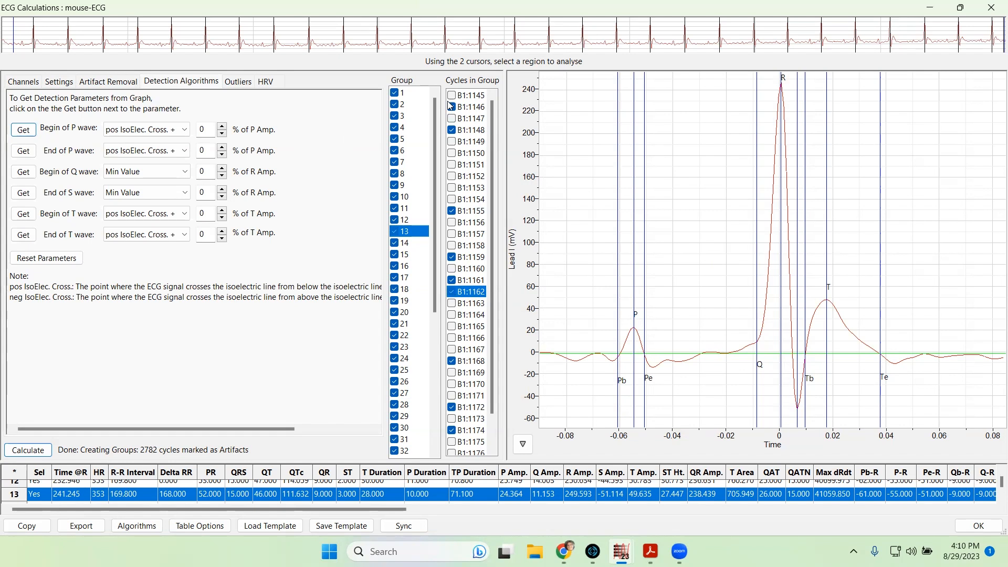
# - Review the list of outlier cycles from group 1 through group 19, marking cycle B1:1449
pyautogui.click(233, 84)
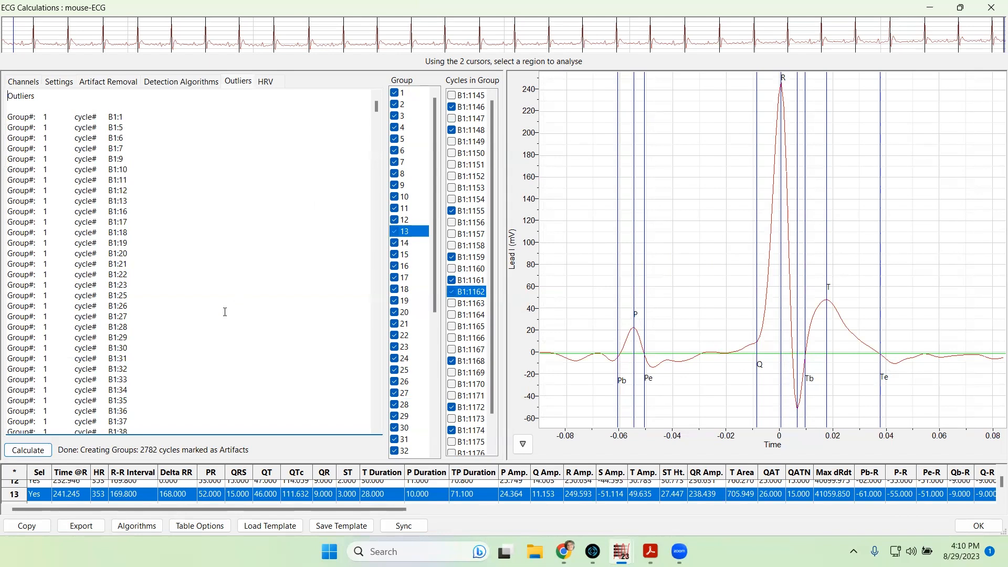
pyautogui.scroll(-15, 225, 312)
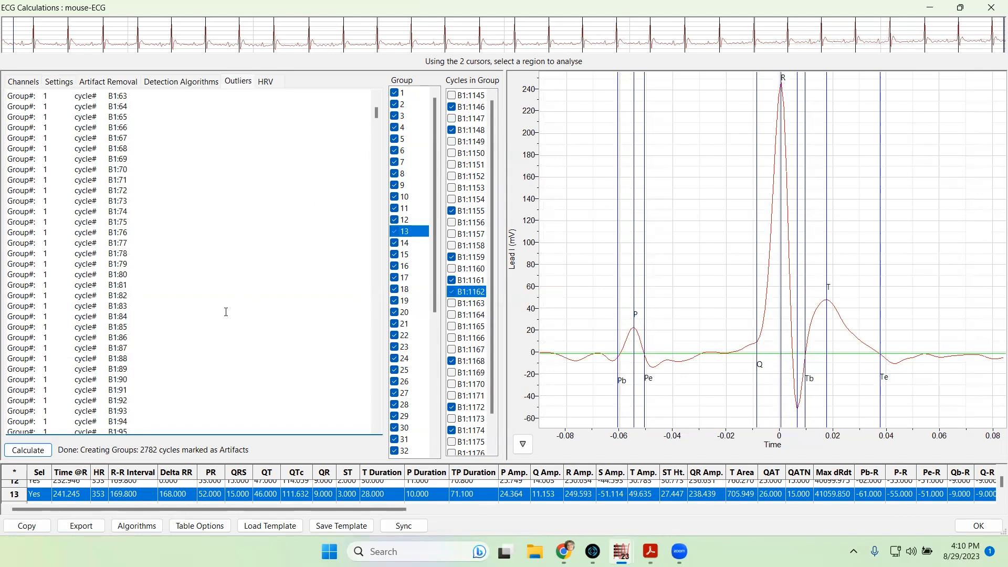
pyautogui.scroll(-7, 308, 254)
pyautogui.moveTo(377, 122); pyautogui.dragTo(365, 256)
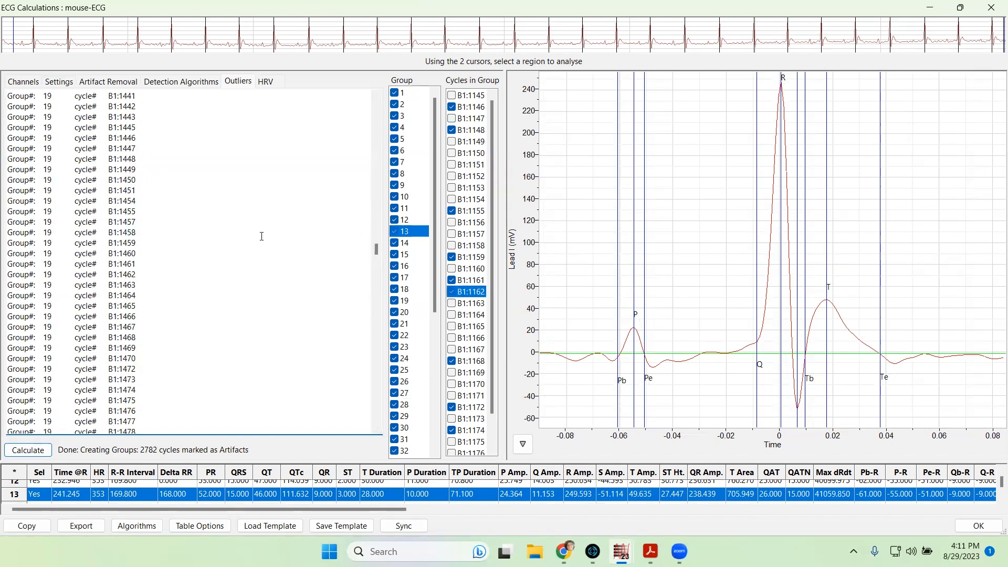
pyautogui.keyDown('shift'); pyautogui.click(5, 171); pyautogui.keyUp('shift')
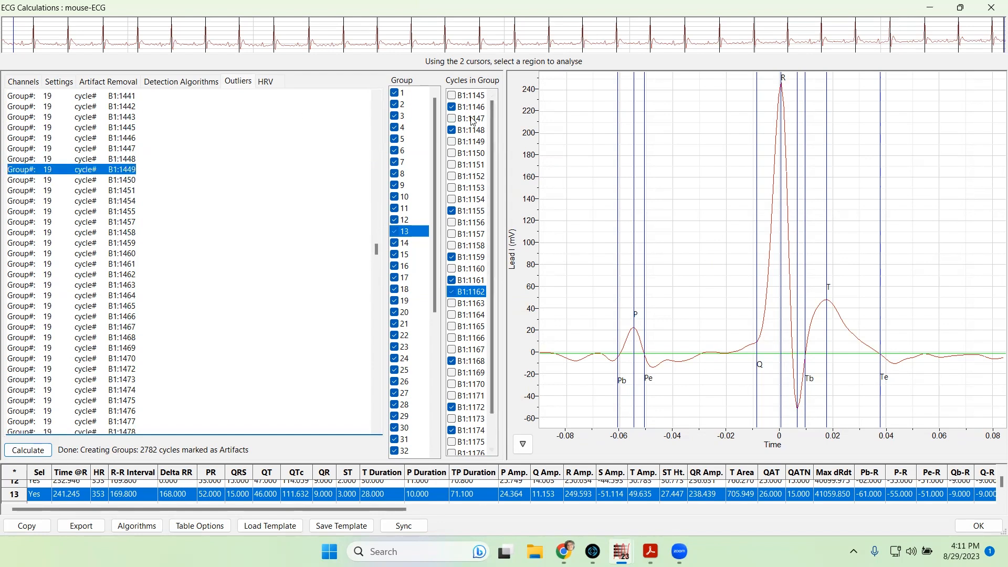
pyautogui.click(174, 168)
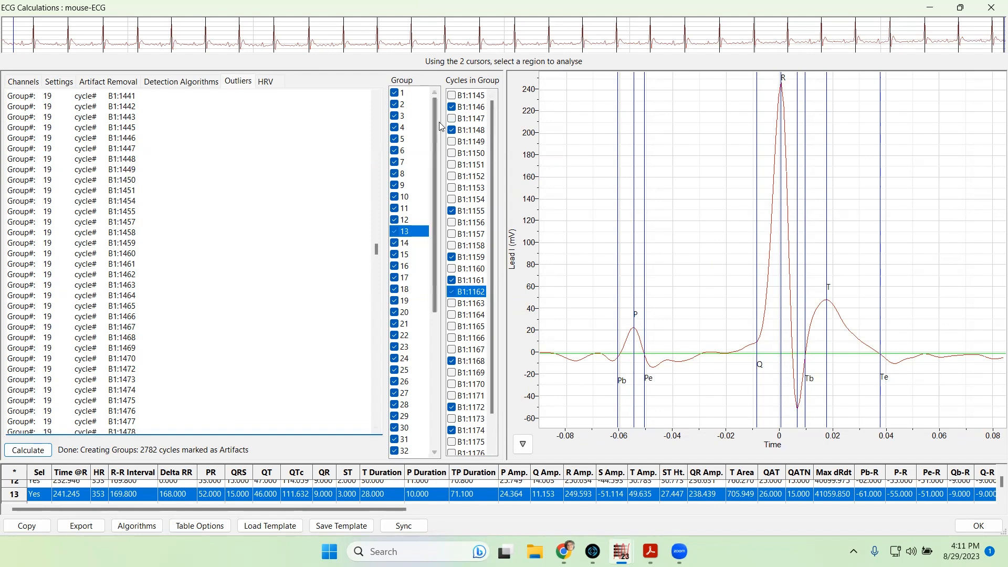
# - Include cycle B1:1149 in group 13's average, view the individual-cycle ECG graph, and exclude that cycle again
pyautogui.click(452, 142)
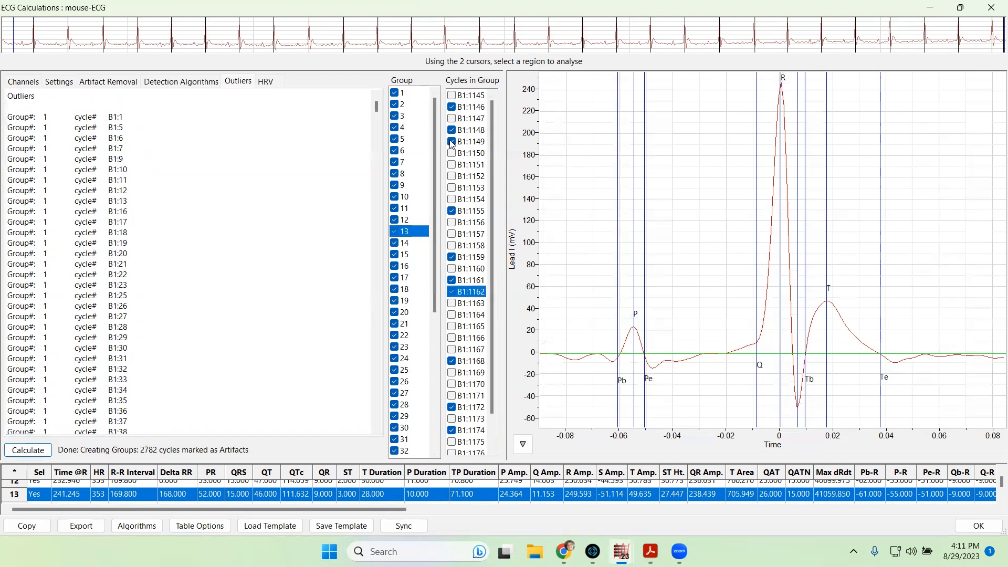
pyautogui.click(523, 444)
pyautogui.click(561, 332)
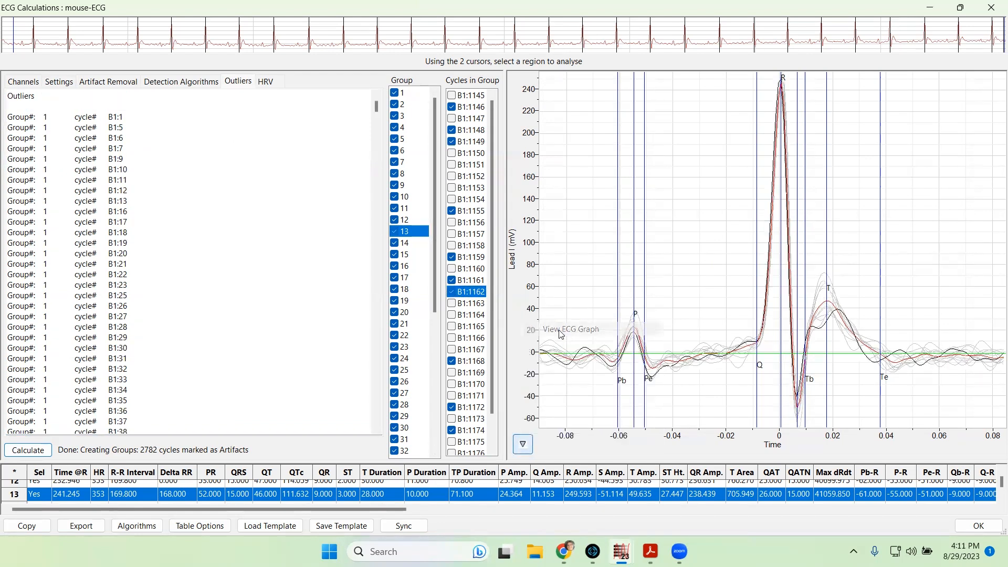
pyautogui.click(452, 141)
pyautogui.click(451, 142)
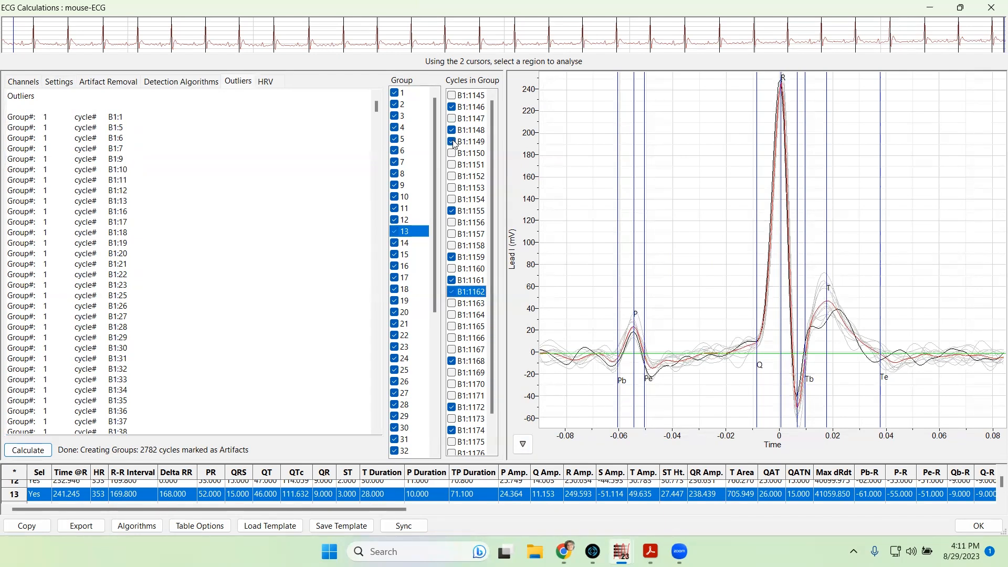
pyautogui.click(453, 141)
pyautogui.click(453, 141)
pyautogui.click(453, 142)
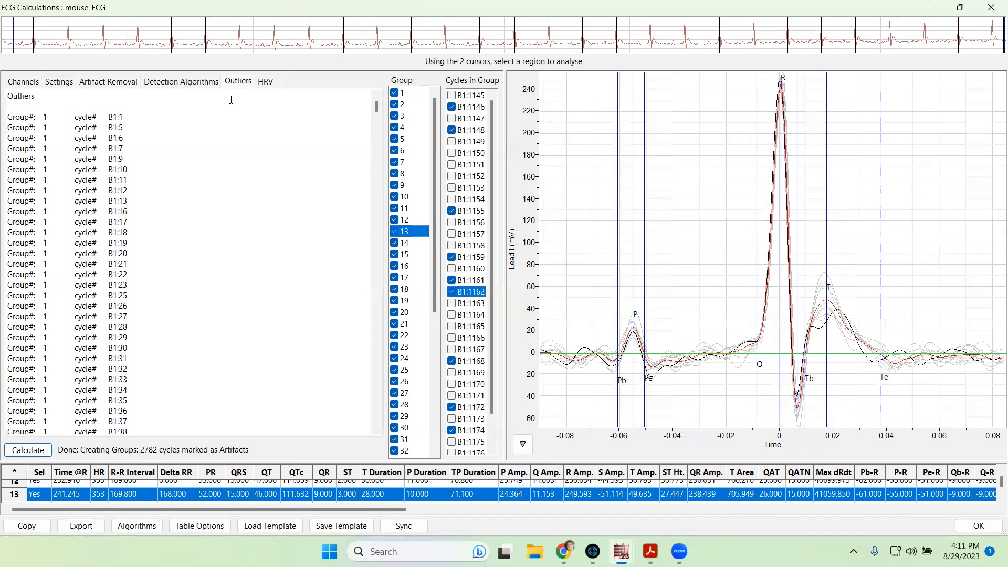
# - Return to the detection algorithm settings and switch group 13's graph to the average ECG only
pyautogui.click(172, 84)
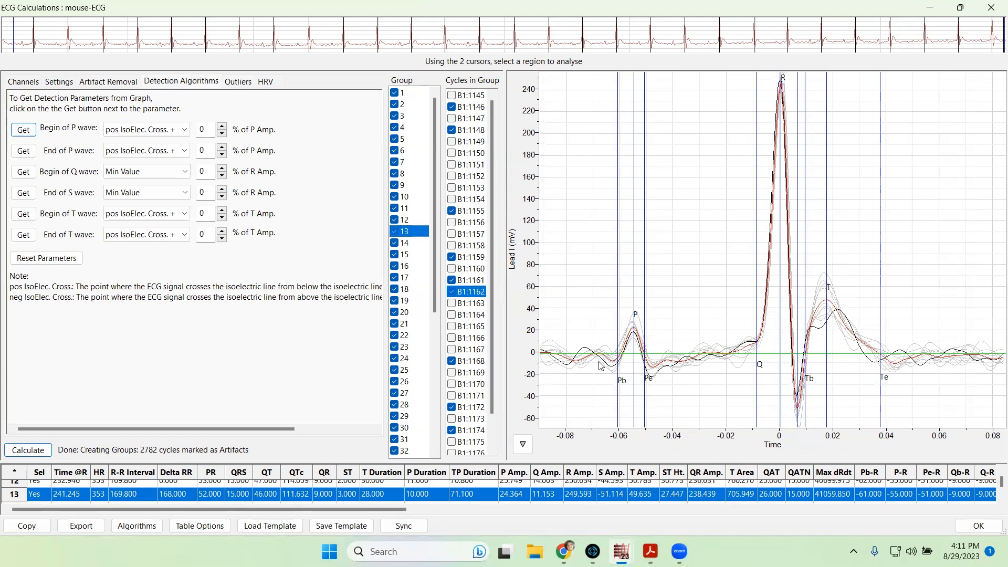
pyautogui.click(523, 444)
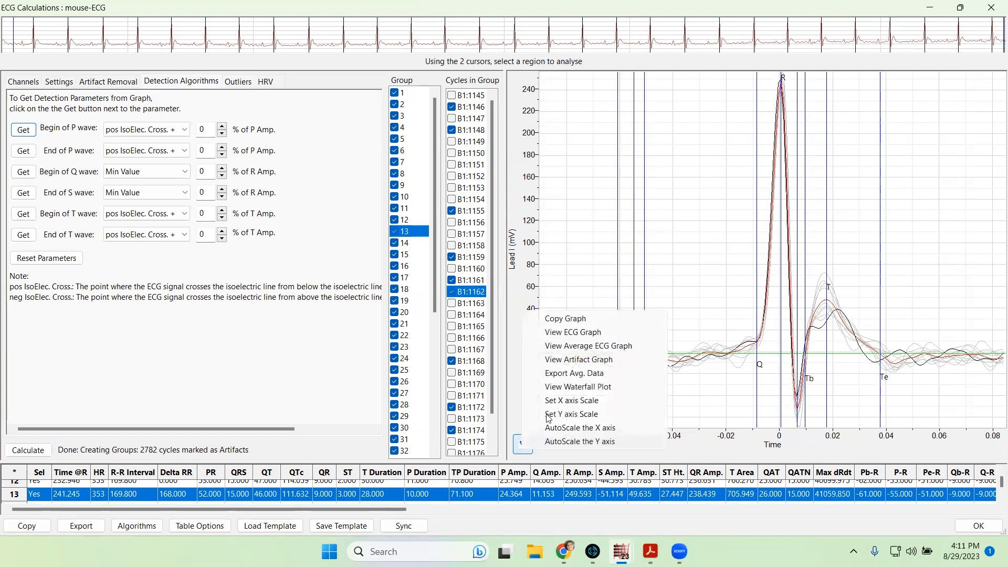
pyautogui.click(565, 346)
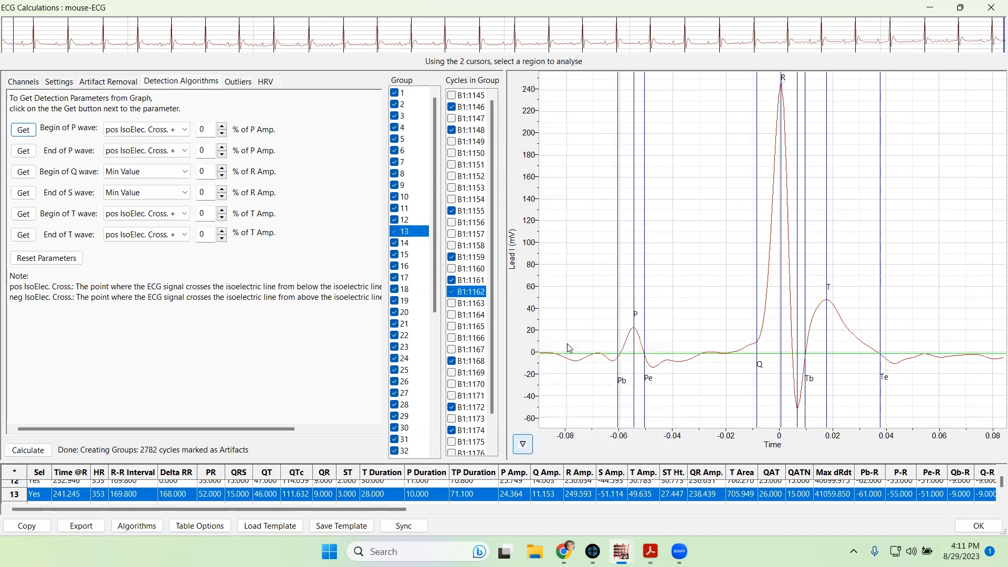
pyautogui.click(523, 444)
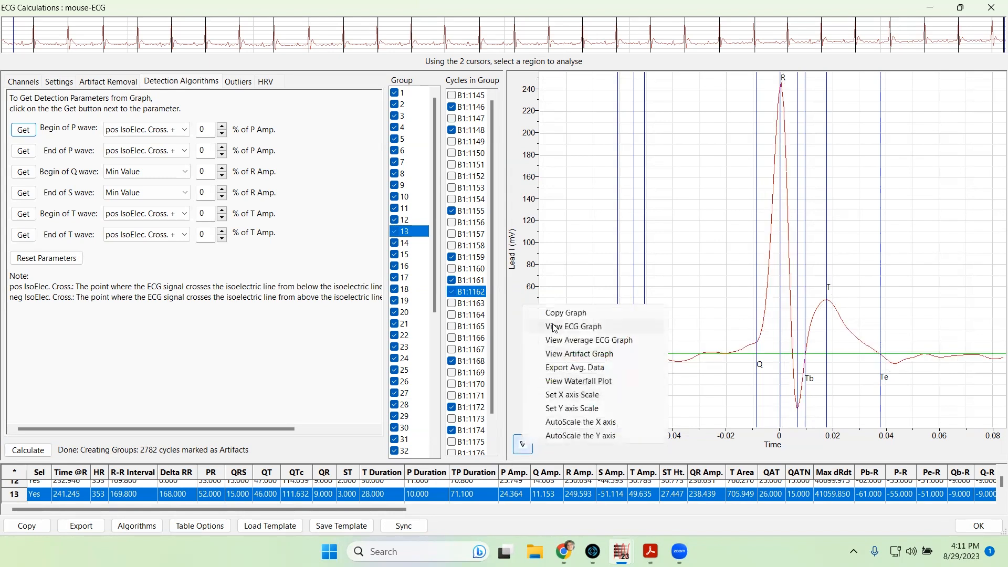
pyautogui.click(565, 341)
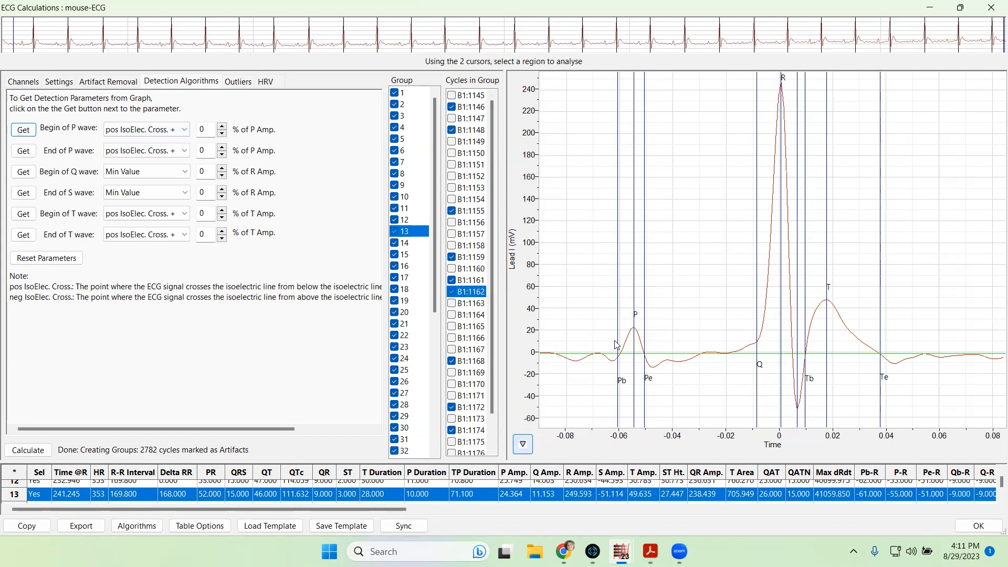
# - Move group 13's Pb and Pe markers to the dips around the P wave, about -62.6 ms and -48.3 ms from R
pyautogui.moveTo(615, 339); pyautogui.dragTo(614, 340)
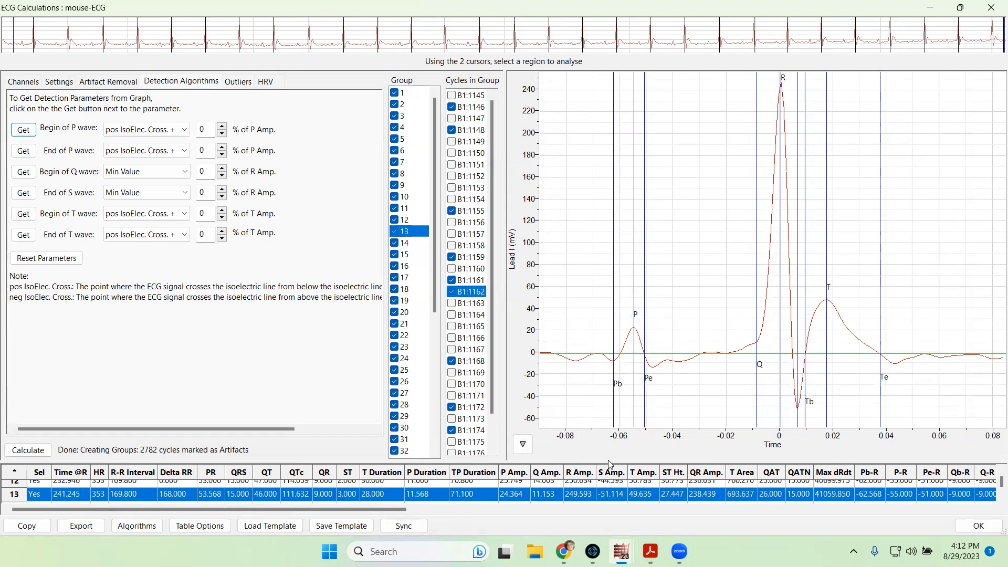
pyautogui.moveTo(611, 464); pyautogui.dragTo(580, 313)
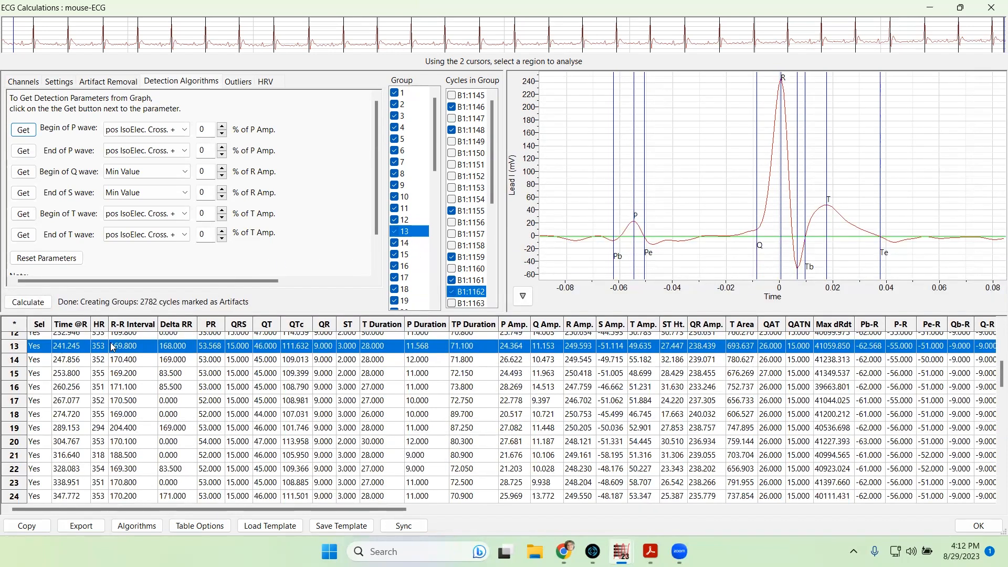
pyautogui.moveTo(646, 237); pyautogui.dragTo(653, 237)
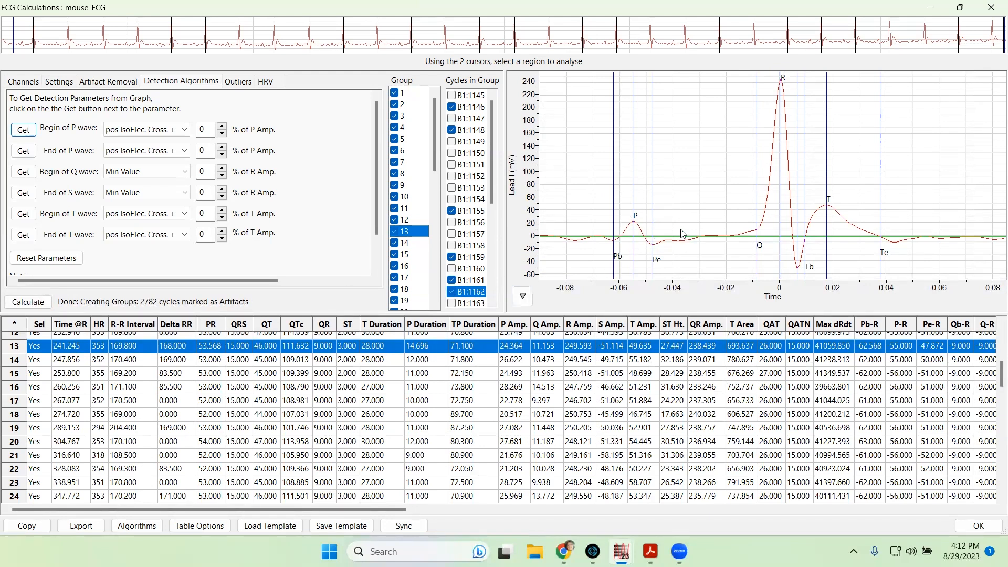
pyautogui.moveTo(651, 218); pyautogui.dragTo(651, 218)
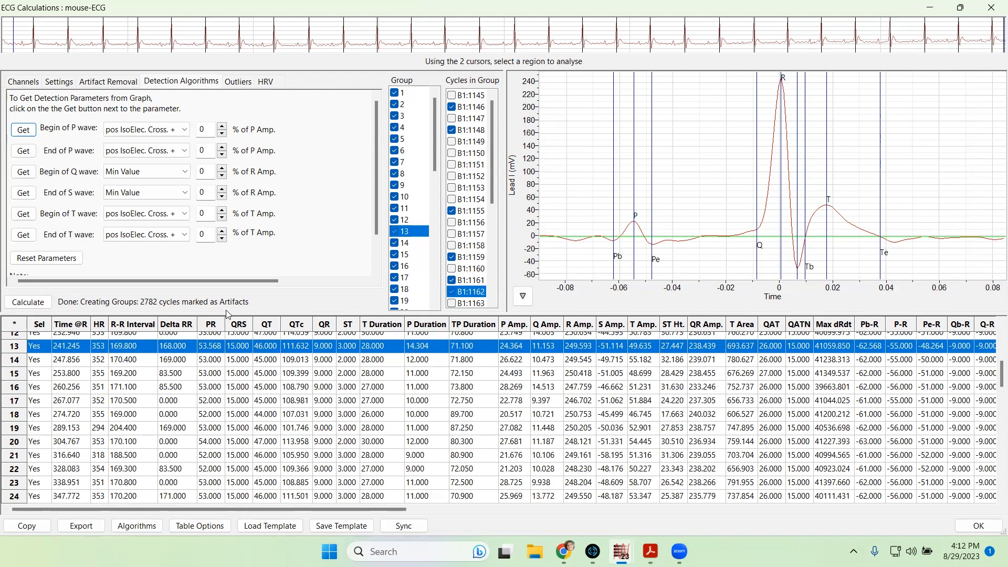
# - Enlarge the graph area, nudge group 13's Q marker to about -8.9 ms, and move its Te marker to the dip after the T wave
pyautogui.moveTo(226, 314); pyautogui.dragTo(241, 445)
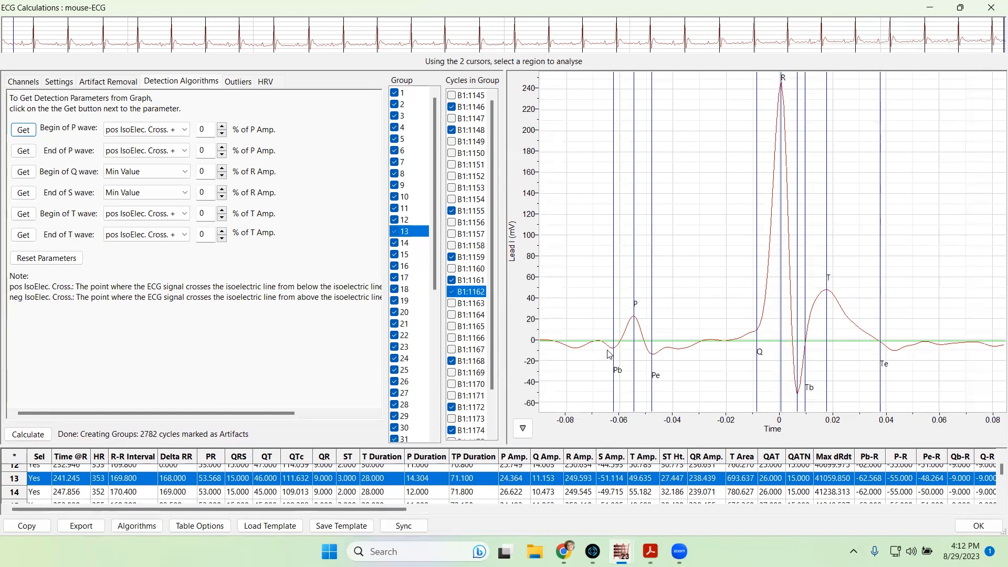
pyautogui.moveTo(757, 316)
pyautogui.mouseDown()
pyautogui.moveTo(733, 319)
pyautogui.moveTo(758, 320)
pyautogui.mouseUp()
pyautogui.moveTo(881, 345); pyautogui.dragTo(897, 348)
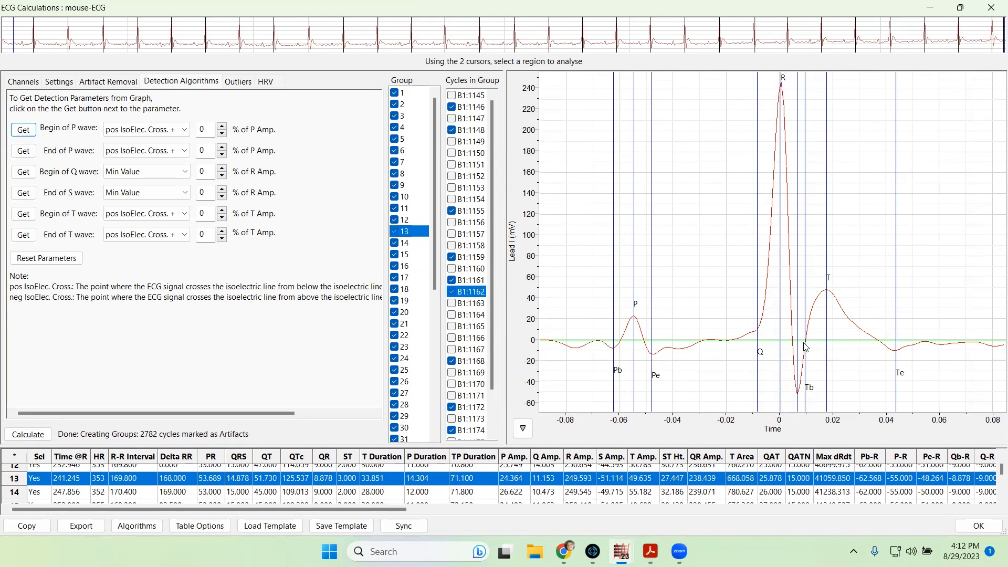
# - In group 12, move the Pe marker to about -48.7 ms from R and the Te marker to the dip after the T wave
pyautogui.click(405, 222)
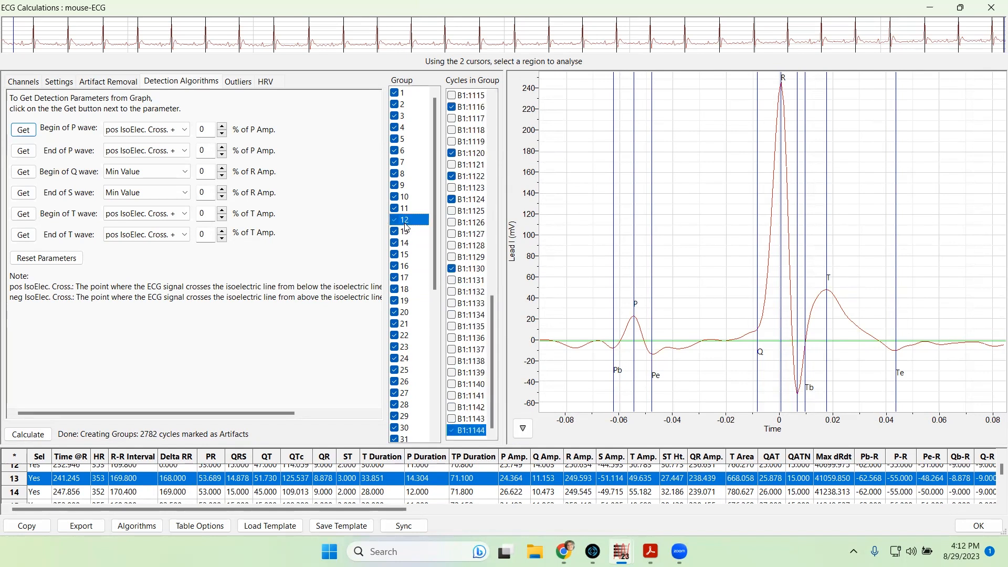
pyautogui.moveTo(645, 327)
pyautogui.mouseDown()
pyautogui.moveTo(659, 327)
pyautogui.moveTo(650, 326)
pyautogui.mouseUp()
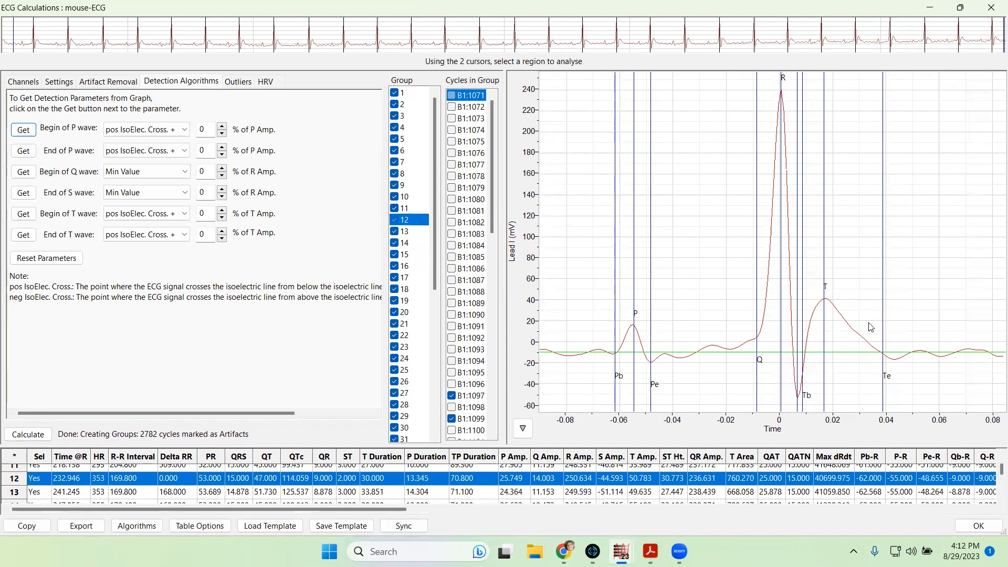
pyautogui.moveTo(885, 330); pyautogui.dragTo(897, 331)
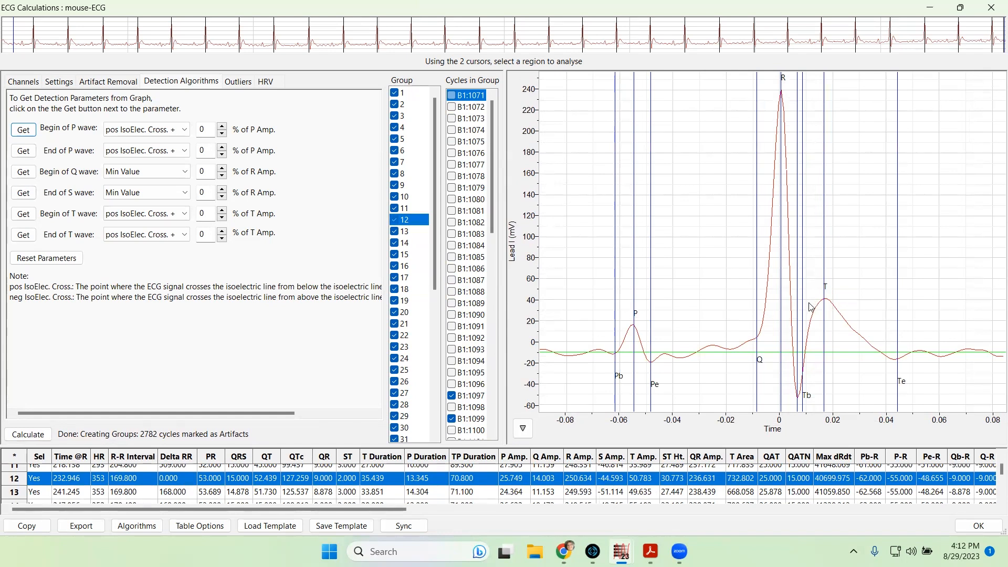
# - In group 11, move the Pe and Pb markers to the dips around the P wave and get both detection parameters from the graph, -39% and -19%
pyautogui.press('Up')
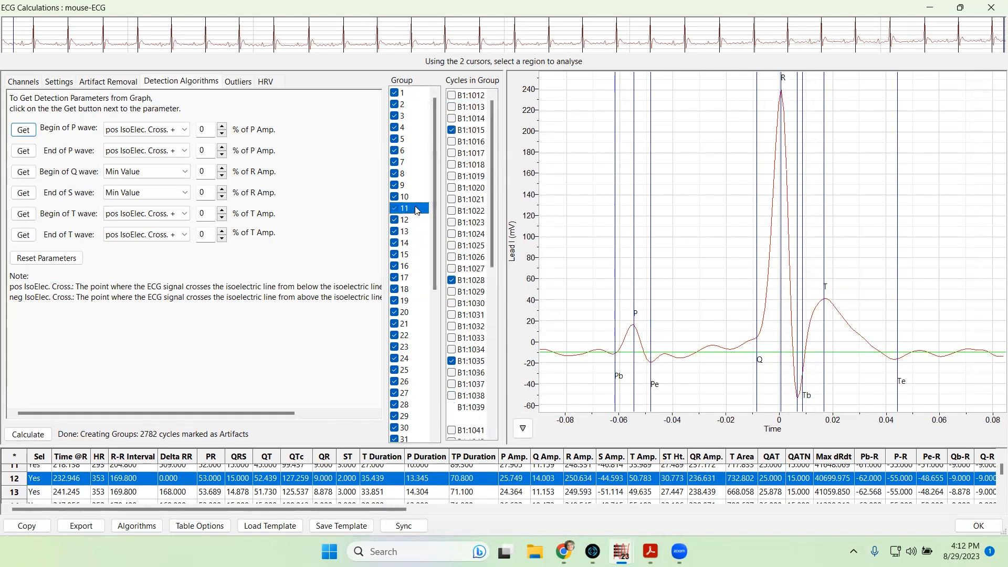
pyautogui.moveTo(646, 222); pyautogui.dragTo(655, 222)
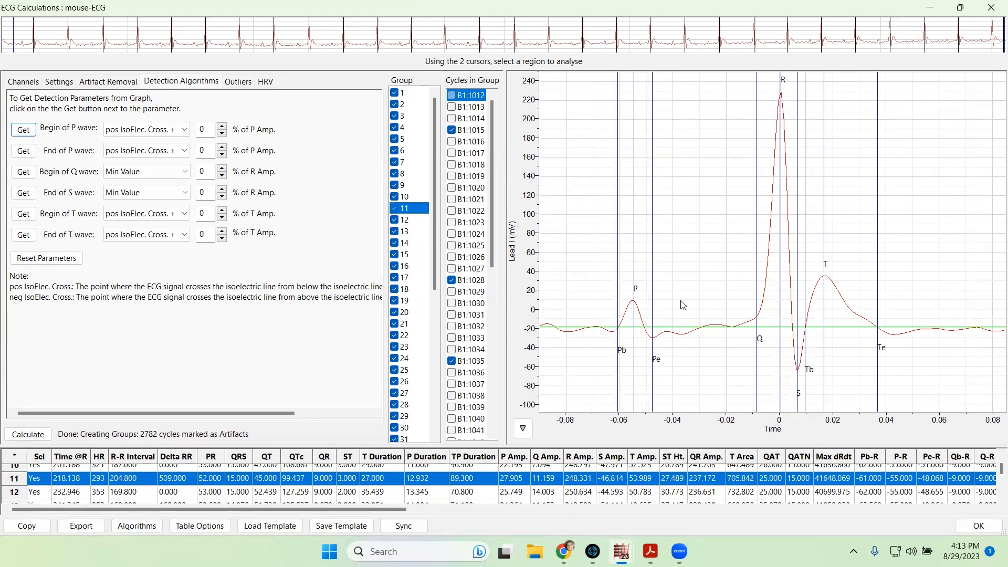
pyautogui.click(23, 151)
pyautogui.moveTo(619, 338); pyautogui.dragTo(614, 339)
pyautogui.click(23, 130)
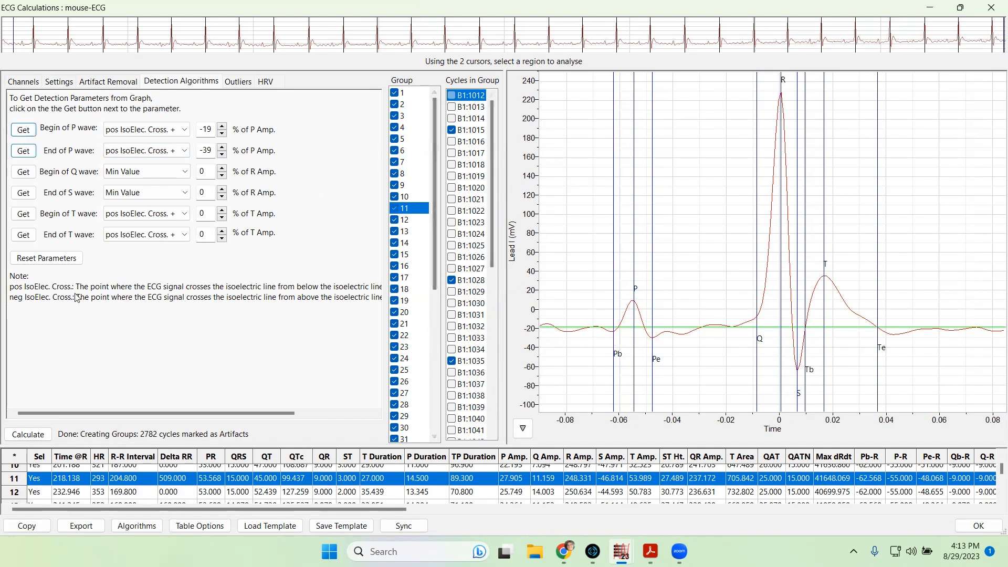
# - Recalculate the groups with the new P-wave detection parameters, remembering the manually selected cycles
pyautogui.click(27, 434)
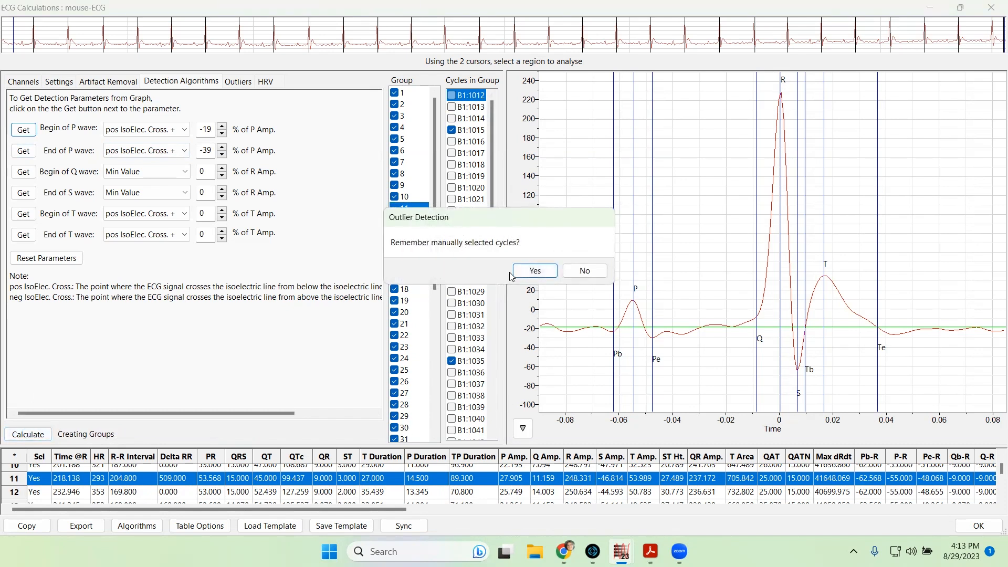
pyautogui.click(541, 271)
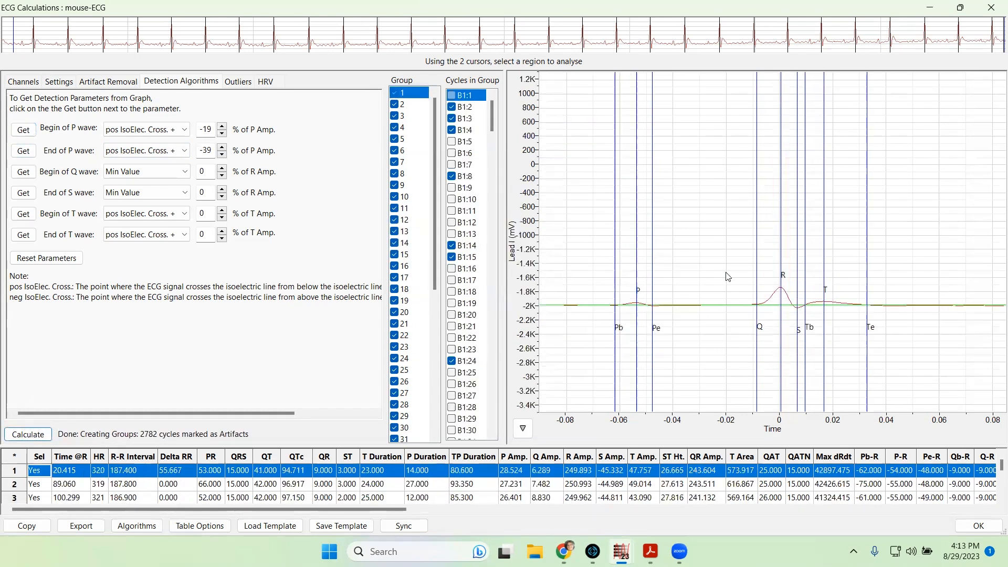
# - In group 20, move the Te marker to the dip after the T wave and get the End of T wave parameter from the graph, -14%
pyautogui.click(405, 288)
pyautogui.click(417, 314)
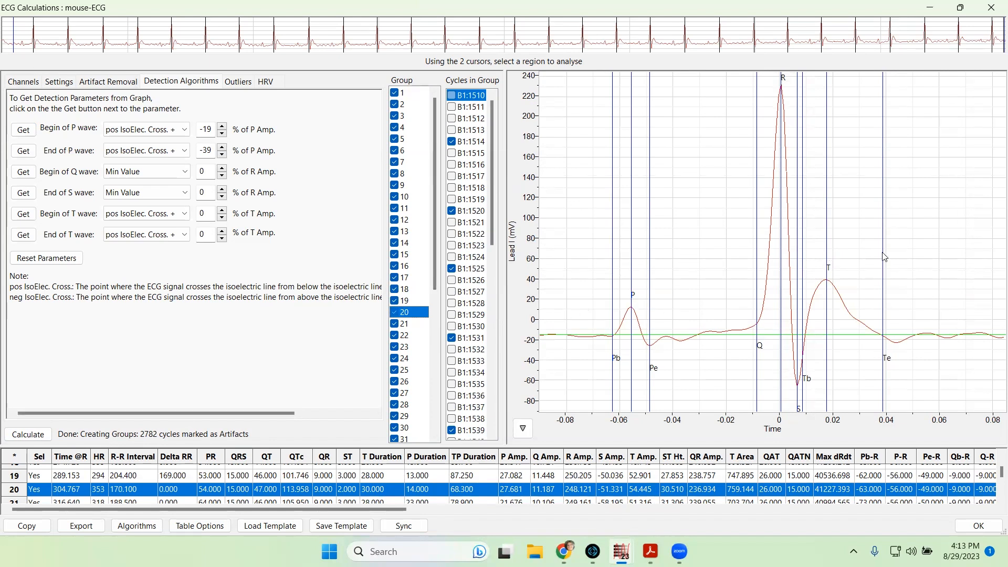
pyautogui.moveTo(885, 257); pyautogui.dragTo(897, 258)
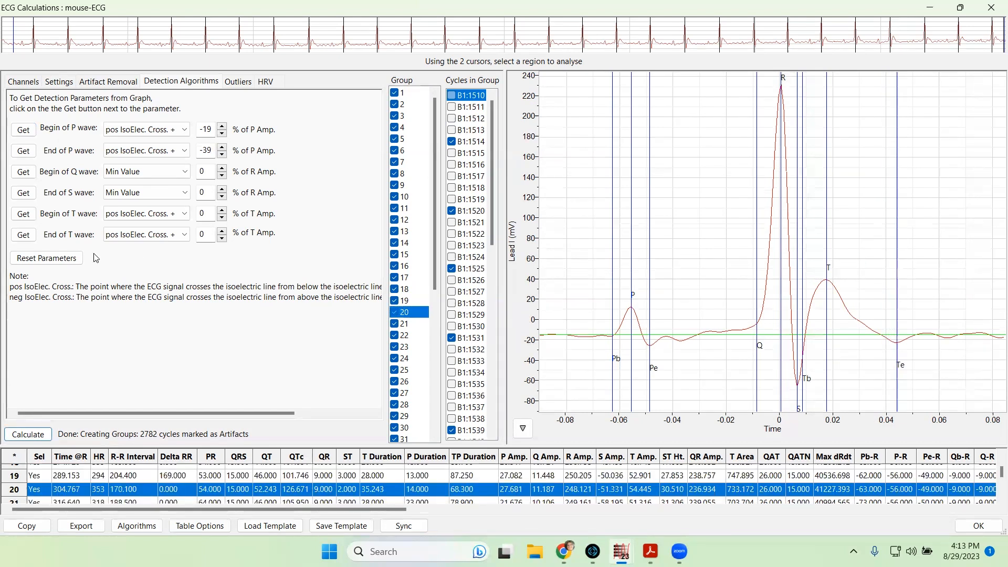
pyautogui.click(22, 239)
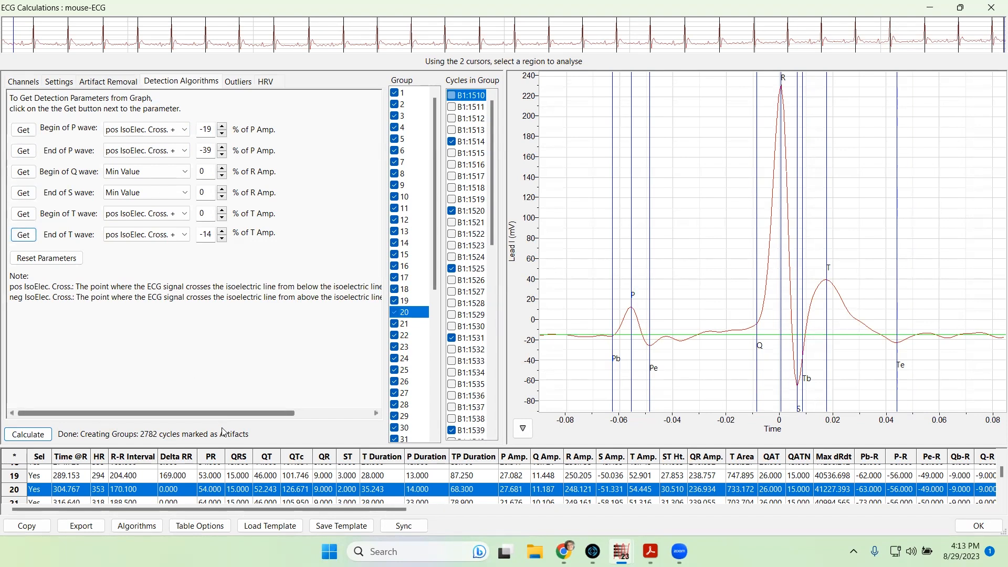
# - Enlarge the results table, review its rows back to the first group, and show group 5's averaged cycle
pyautogui.moveTo(247, 445); pyautogui.dragTo(257, 213)
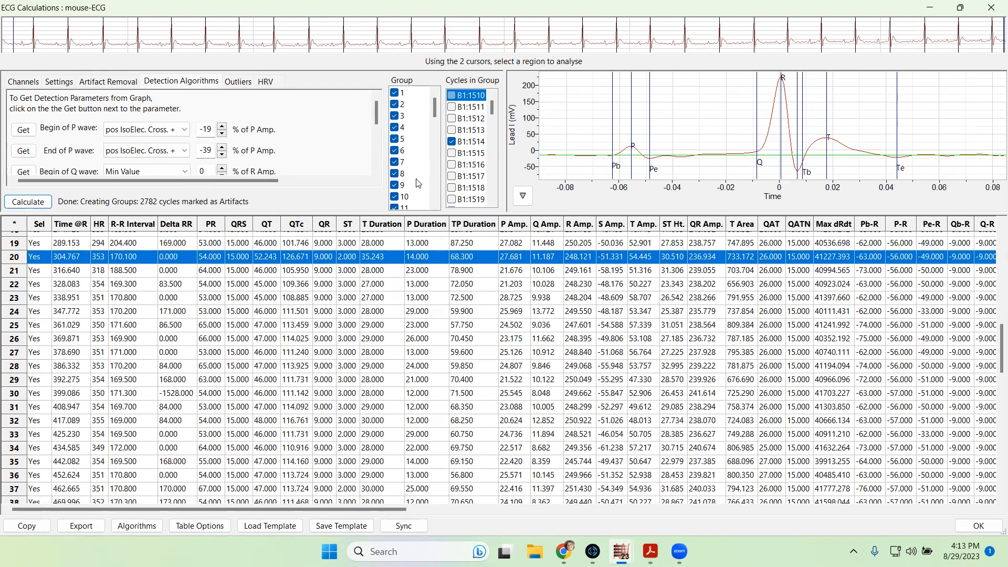
pyautogui.scroll(2, 233, 303)
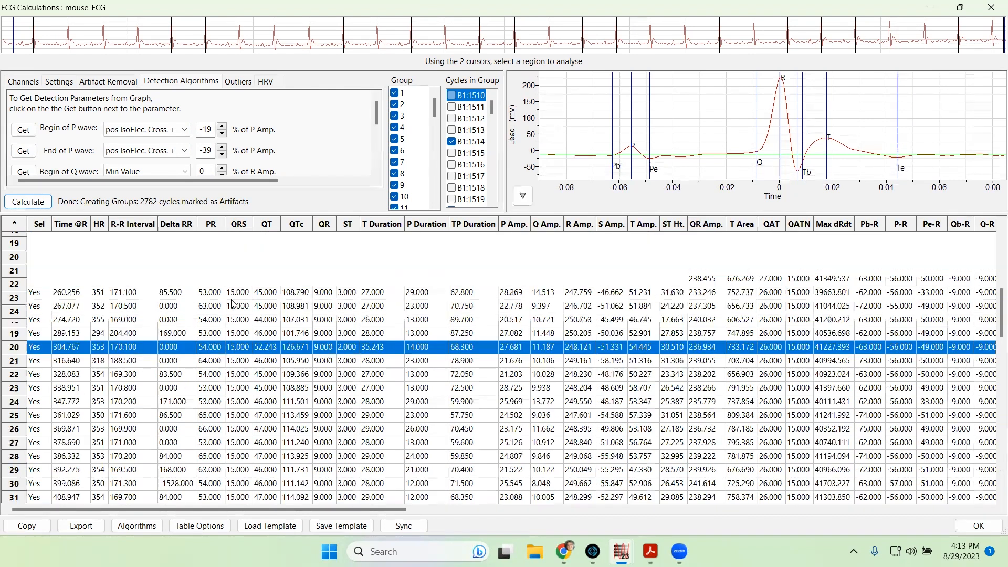
pyautogui.scroll(4, 233, 304)
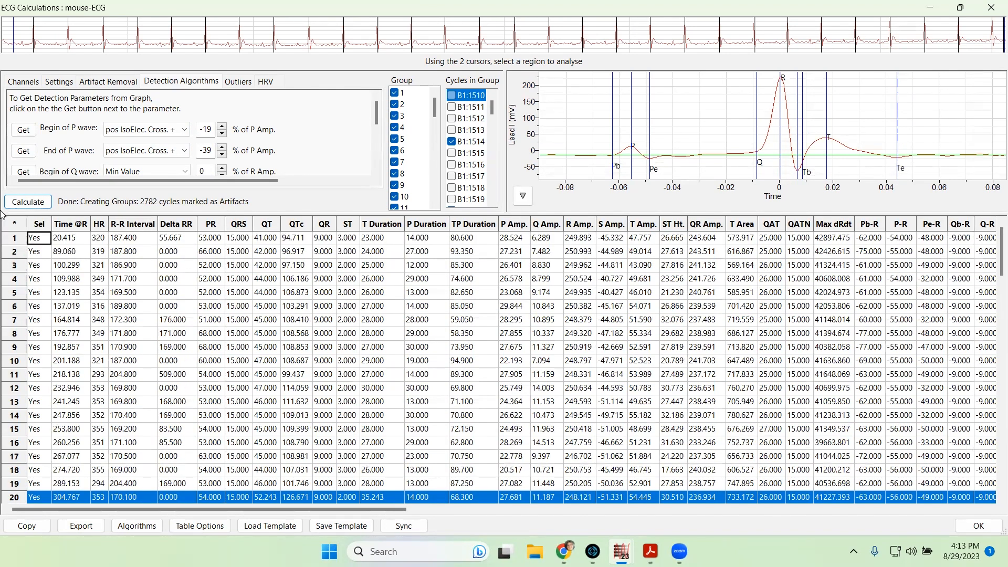
pyautogui.click(403, 138)
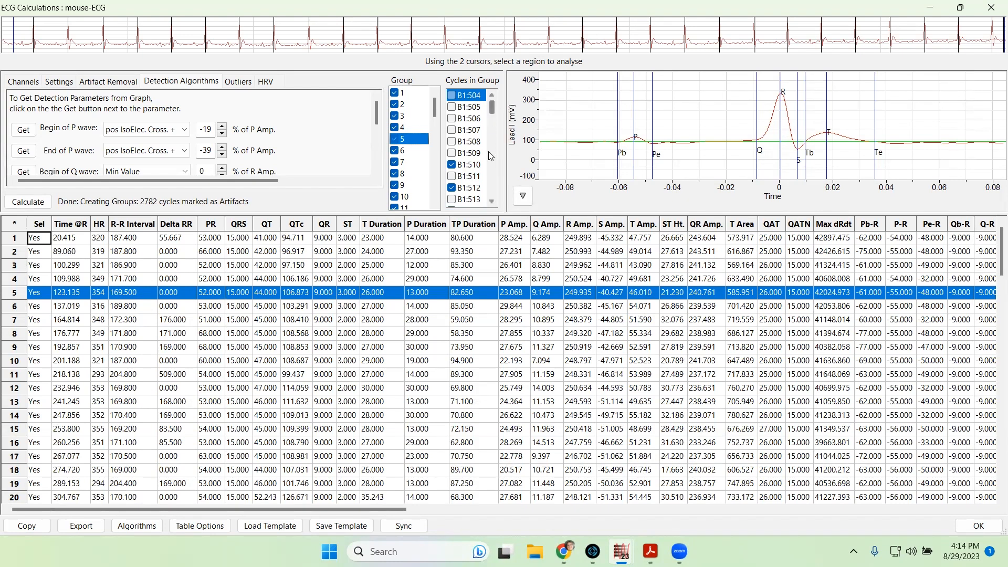
# - In group 9, move Pb to about -61.8 ms, Pe to -47.7 ms and Q to -9.9 ms from R, and Te to the dip after T
pyautogui.click(420, 187)
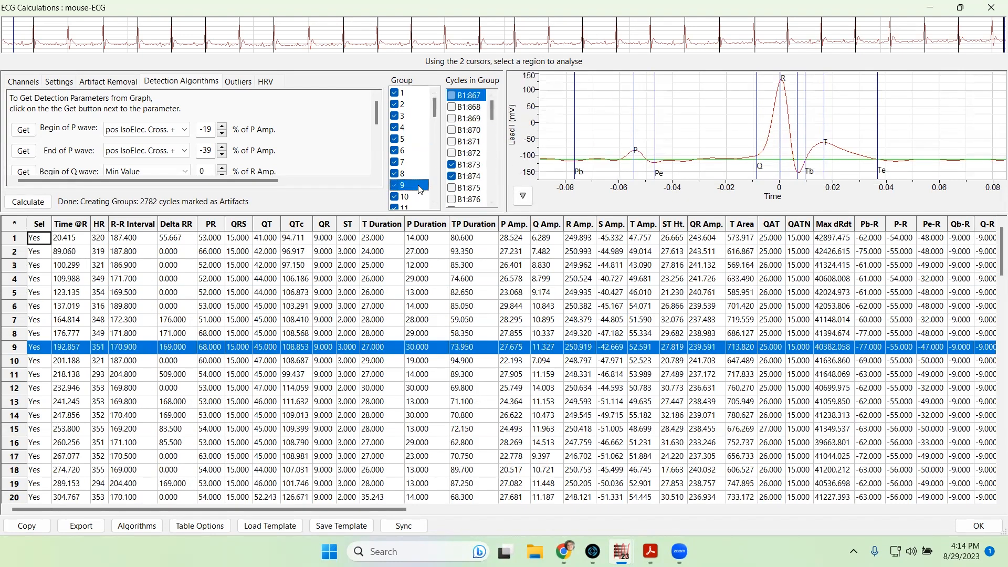
pyautogui.moveTo(577, 129); pyautogui.dragTo(618, 134)
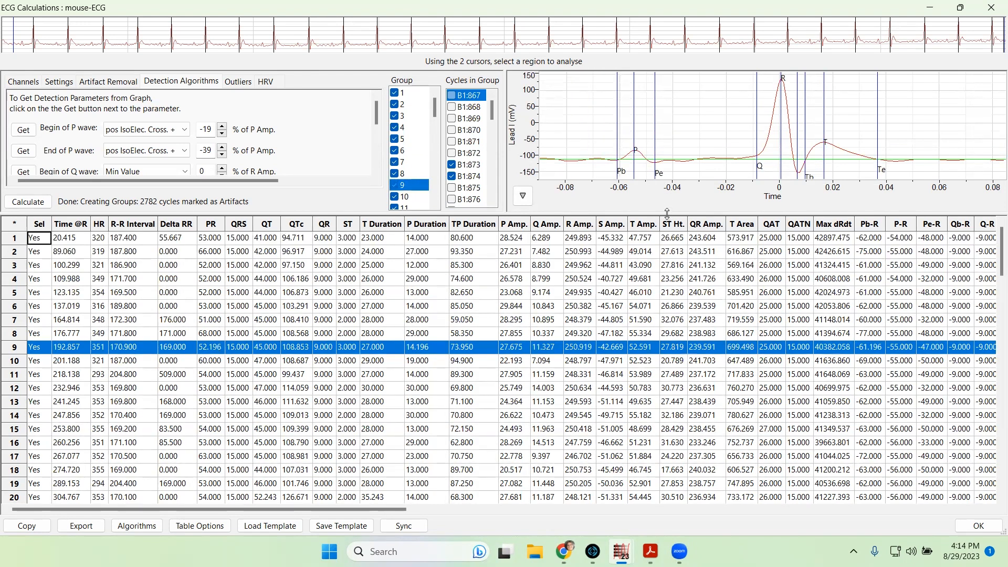
pyautogui.moveTo(672, 214); pyautogui.dragTo(693, 454)
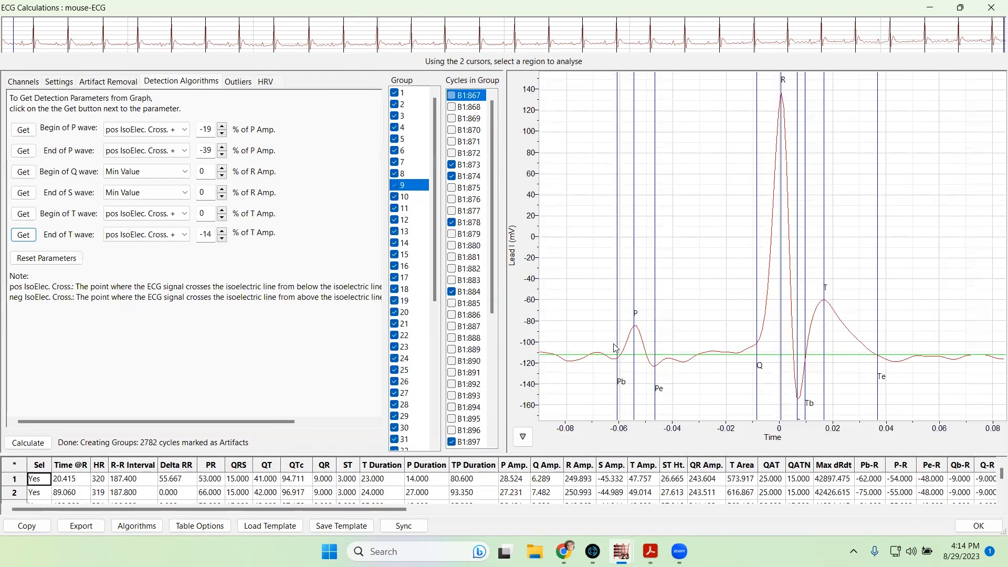
pyautogui.moveTo(618, 349); pyautogui.dragTo(654, 350)
pyautogui.moveTo(757, 342)
pyautogui.mouseDown()
pyautogui.moveTo(742, 342)
pyautogui.moveTo(755, 342)
pyautogui.mouseUp()
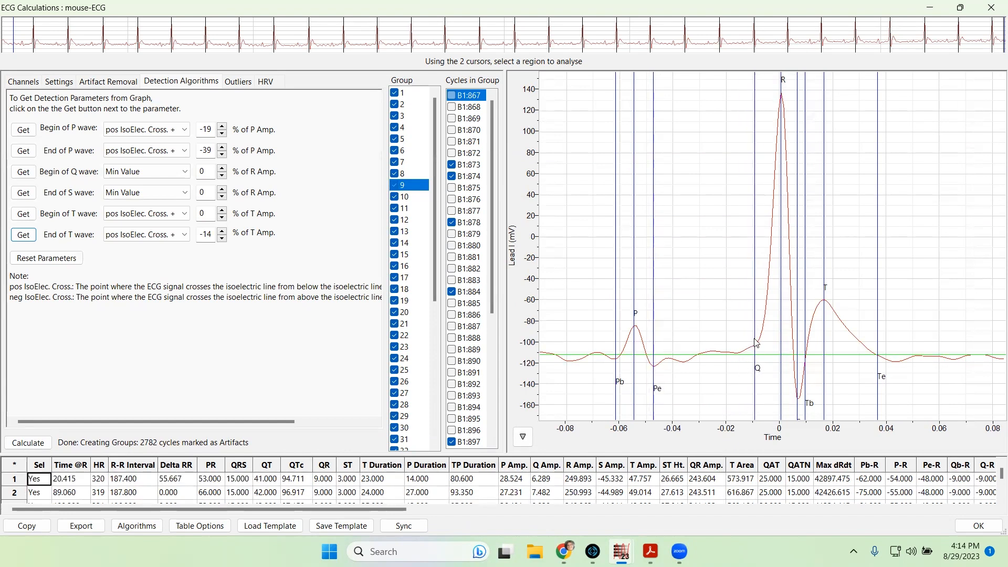
pyautogui.moveTo(878, 366); pyautogui.dragTo(895, 369)
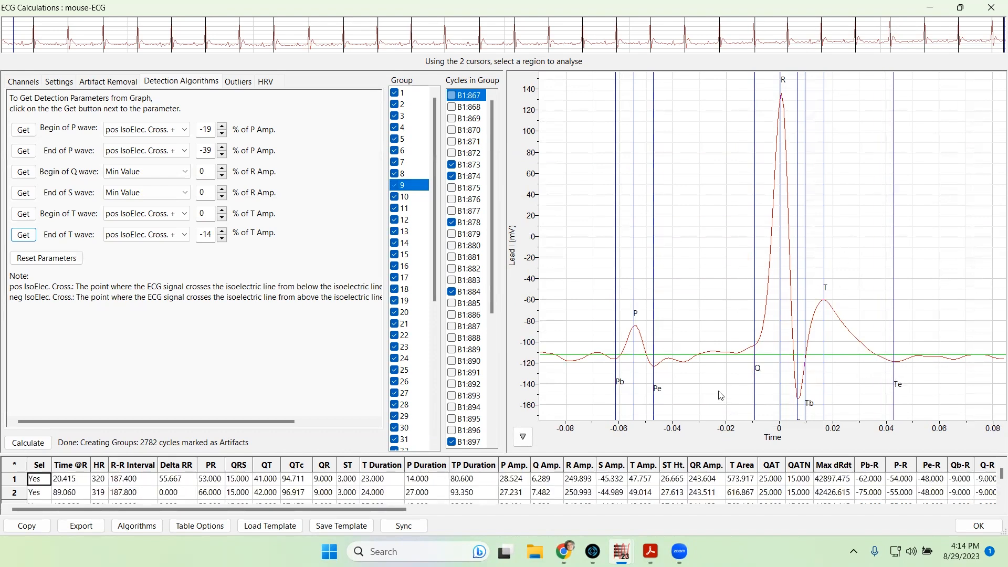
# - Enlarge the results table and read the definitions of the calculated ECG parameters in the algorithms list
pyautogui.moveTo(710, 455); pyautogui.dragTo(725, 228)
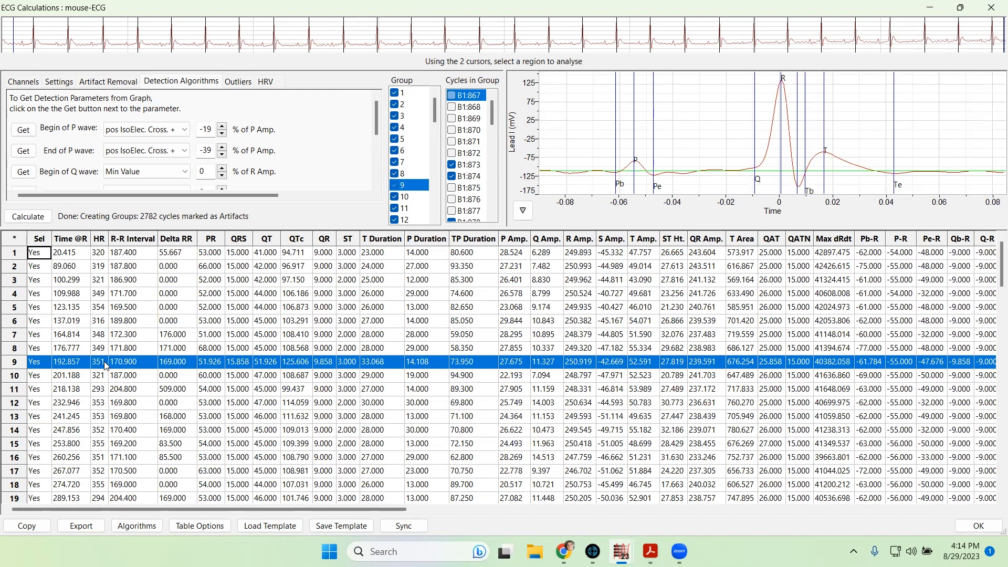
pyautogui.click(148, 529)
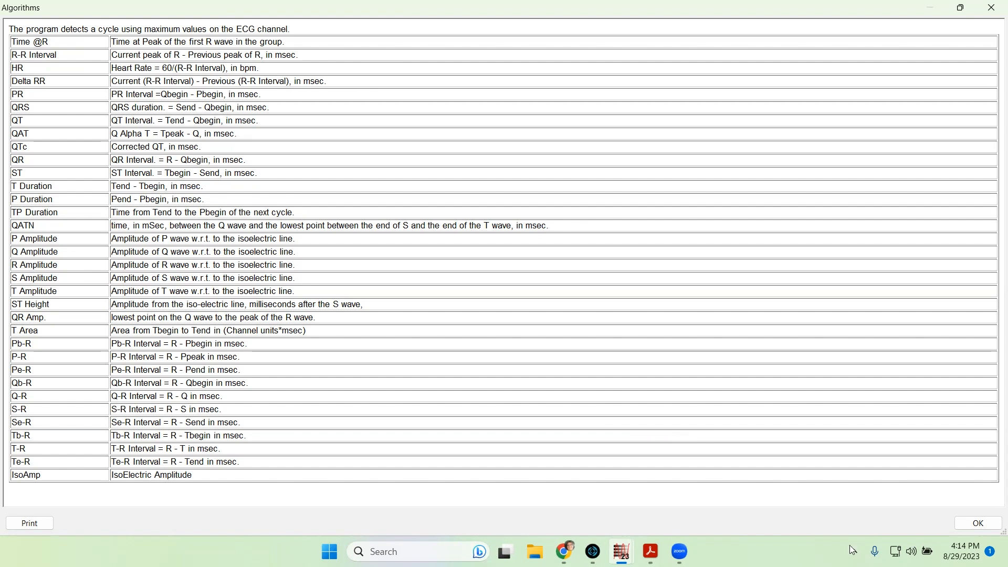
pyautogui.click(969, 525)
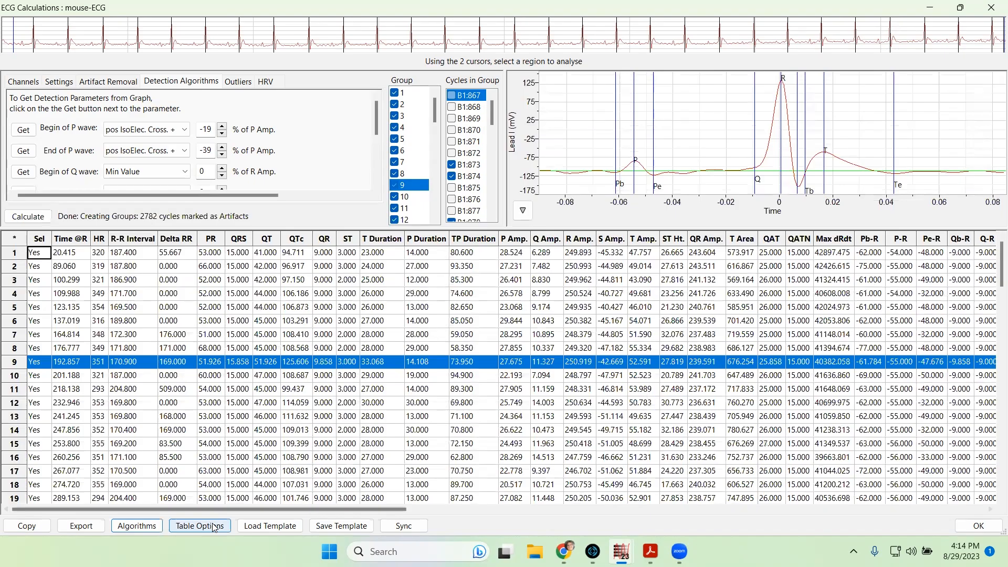
# - In the table options, select Time @R, Heart Rate, R-R Interval, Delta RR, PR, ST and T Duration as the parameters to display
pyautogui.click(199, 525)
pyautogui.scroll(10, 499, 223)
pyautogui.click(497, 180)
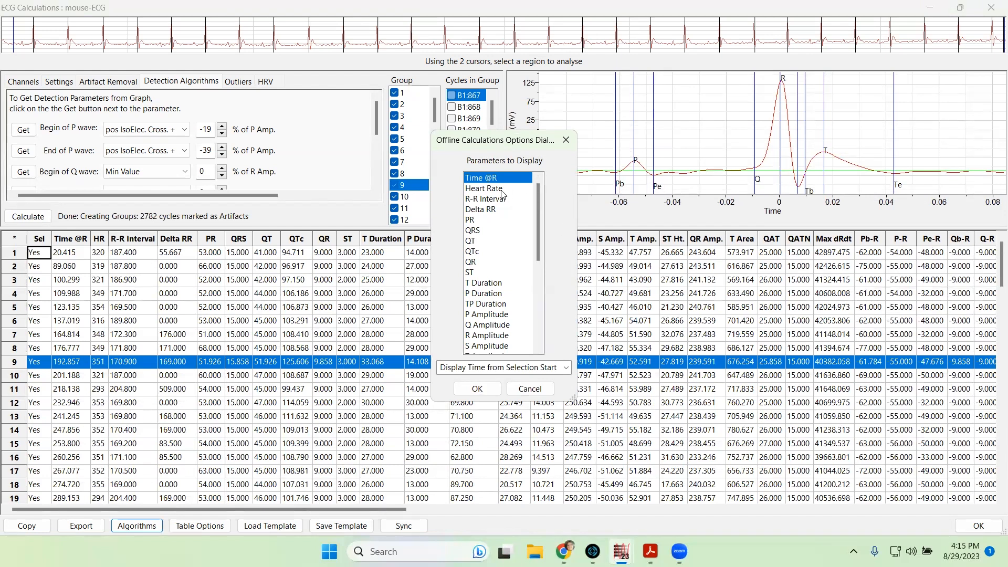
pyautogui.moveTo(502, 194); pyautogui.dragTo(474, 226)
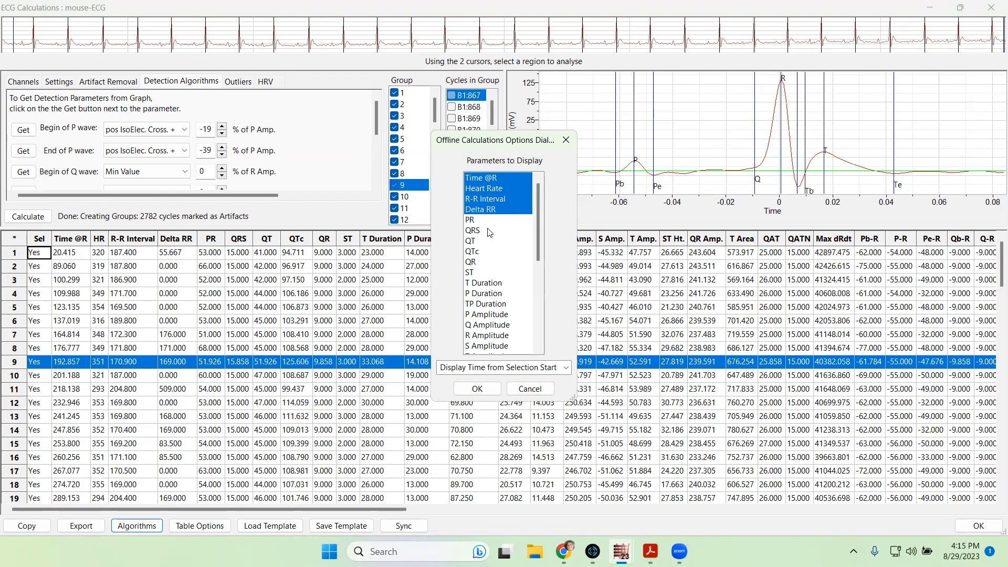
pyautogui.keyDown('ctrl'); pyautogui.click(486, 220); pyautogui.keyUp('ctrl')
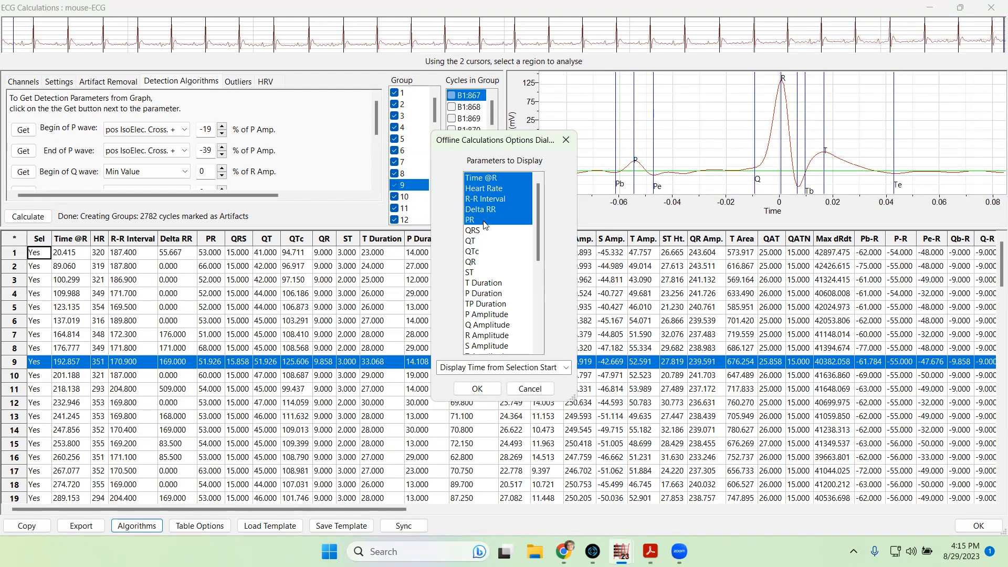
pyautogui.keyDown('ctrl'); pyautogui.click(479, 274); pyautogui.keyUp('ctrl')
pyautogui.keyDown('ctrl'); pyautogui.click(482, 285); pyautogui.keyUp('ctrl')
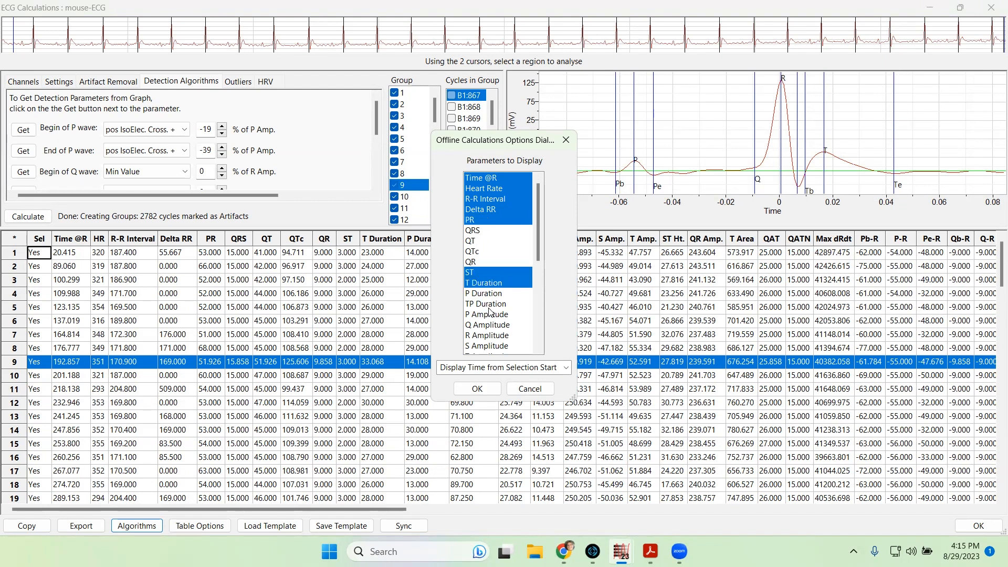
# - Add TP Duration, Q Amplitude, ST Height, T Area, Max dRdt and Pb-R to the displayed parameters and apply the table options
pyautogui.keyDown('ctrl'); pyautogui.click(485, 304); pyautogui.keyUp('ctrl')
pyautogui.keyDown('ctrl'); pyautogui.click(488, 325); pyautogui.keyUp('ctrl')
pyautogui.scroll(-3, 492, 330)
pyautogui.keyDown('ctrl'); pyautogui.click(492, 272); pyautogui.keyUp('ctrl')
pyautogui.keyDown('ctrl'); pyautogui.click(490, 298); pyautogui.keyUp('ctrl')
pyautogui.keyDown('ctrl'); pyautogui.click(490, 325); pyautogui.keyUp('ctrl')
pyautogui.keyDown('ctrl'); pyautogui.click(492, 336); pyautogui.keyUp('ctrl')
pyautogui.click(496, 389)
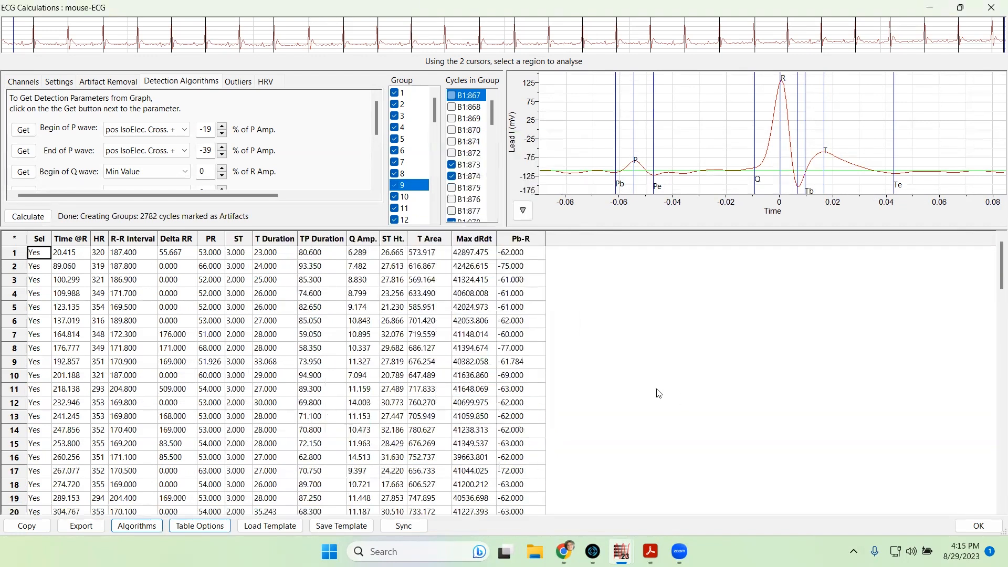
# - Review the reduced results table and the group list down to the summary statistics below the last group
pyautogui.scroll(-8, 462, 258)
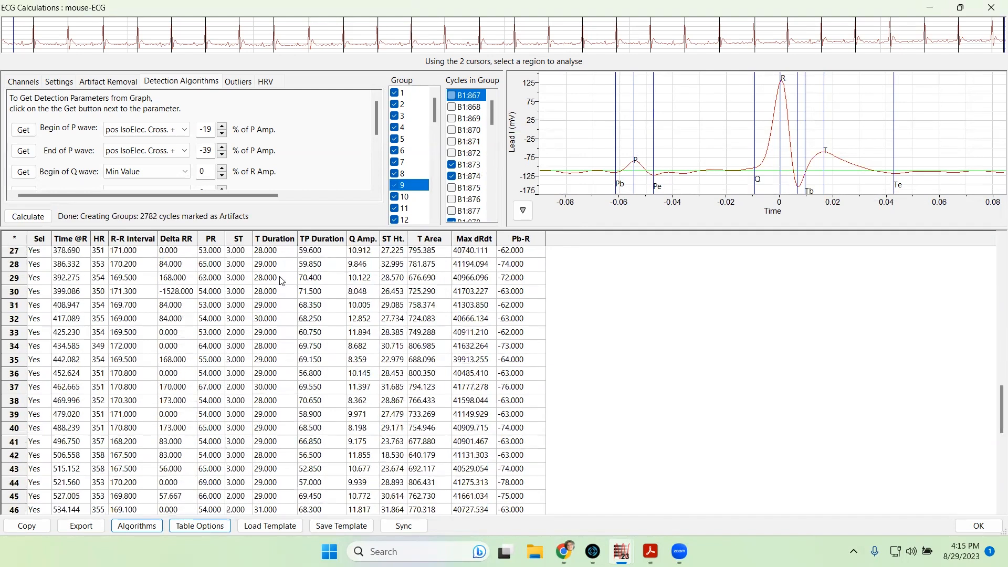
pyautogui.scroll(-14, 399, 173)
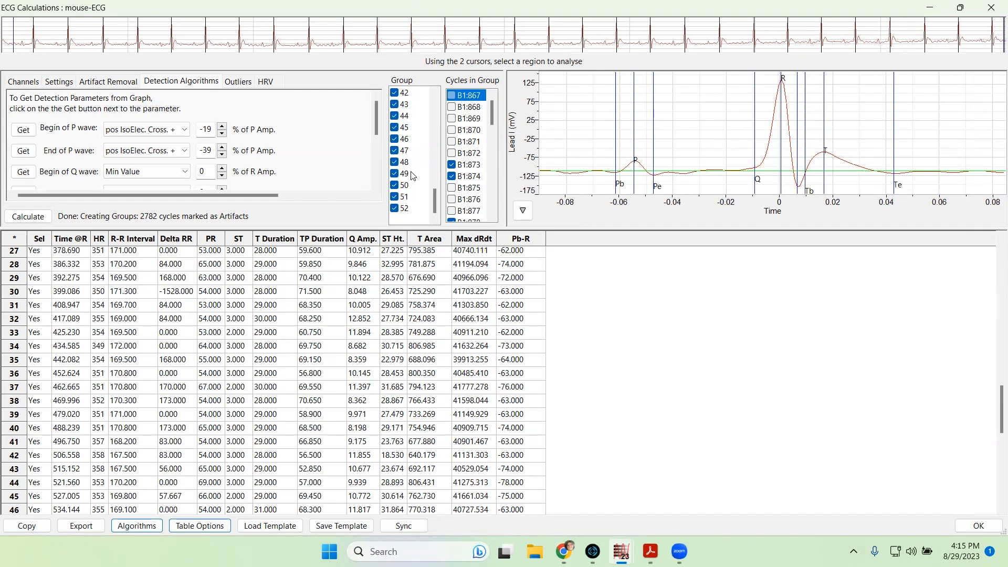
pyautogui.scroll(-4, 107, 405)
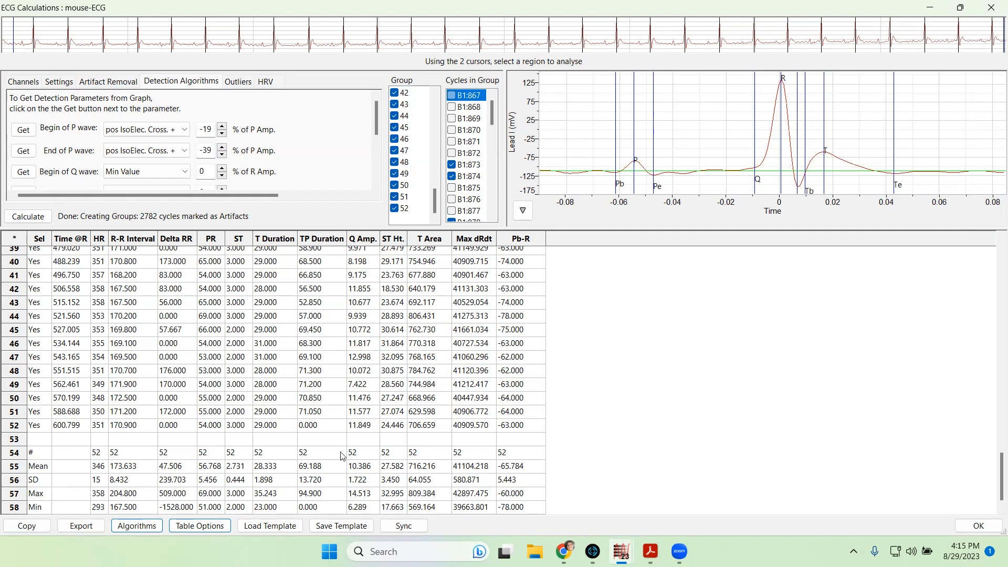
# - Set averaging to 1 cycle, recalculate while remembering the manually selected cycles, and check the group list to its end
pyautogui.moveTo(520, 229); pyautogui.dragTo(534, 464)
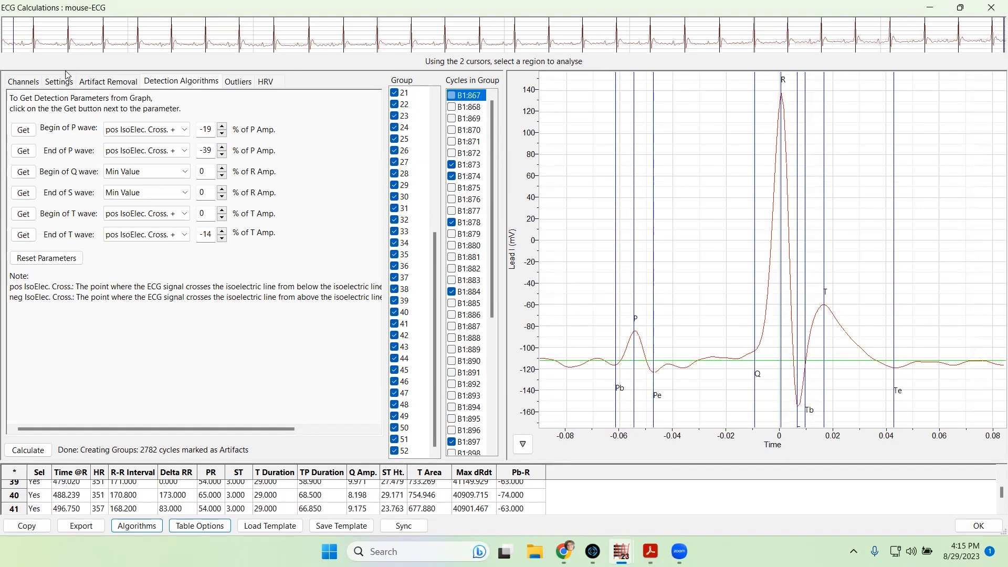
pyautogui.click(59, 83)
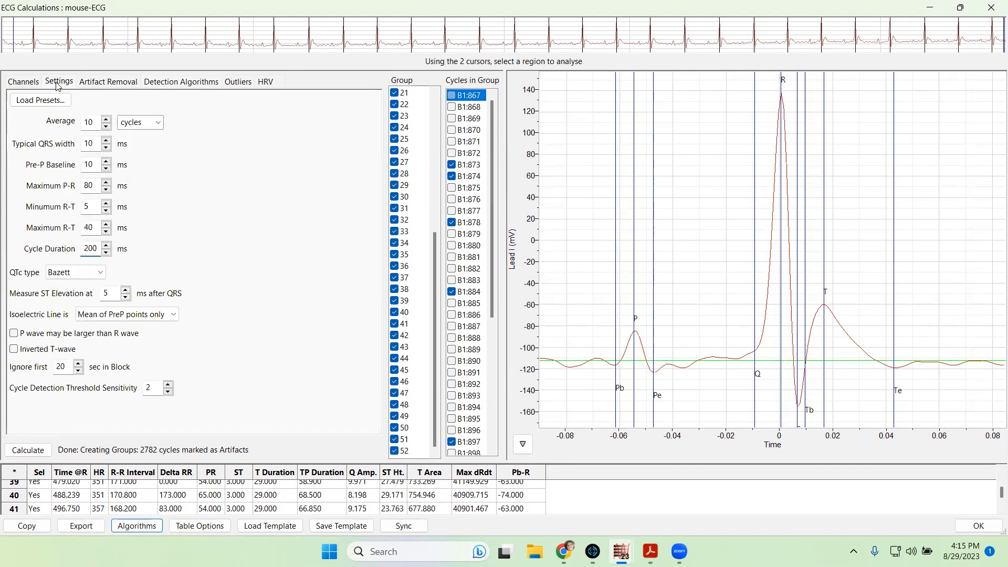
pyautogui.moveTo(97, 123); pyautogui.dragTo(70, 123)
pyautogui.write('1')
pyautogui.click(31, 449)
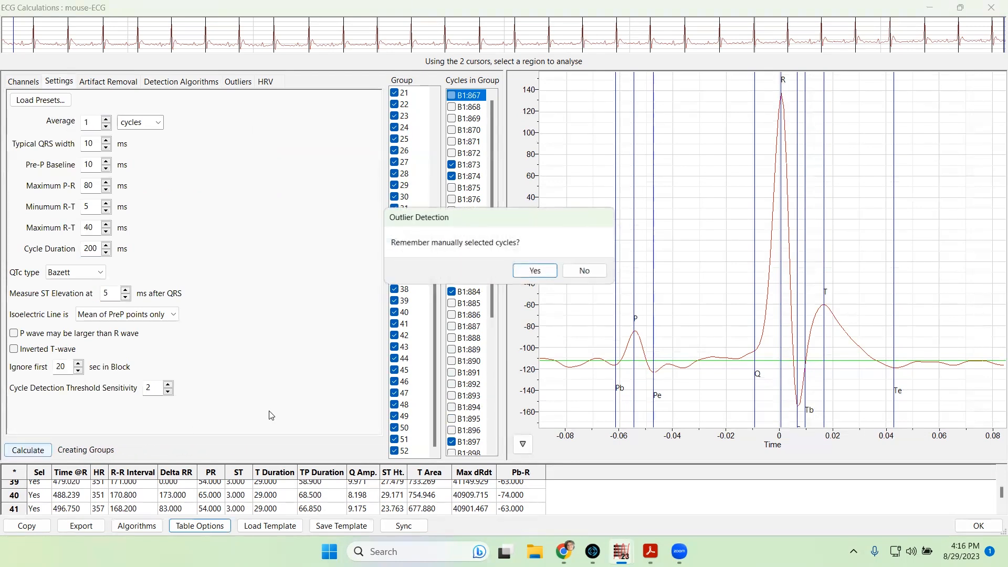
pyautogui.click(541, 267)
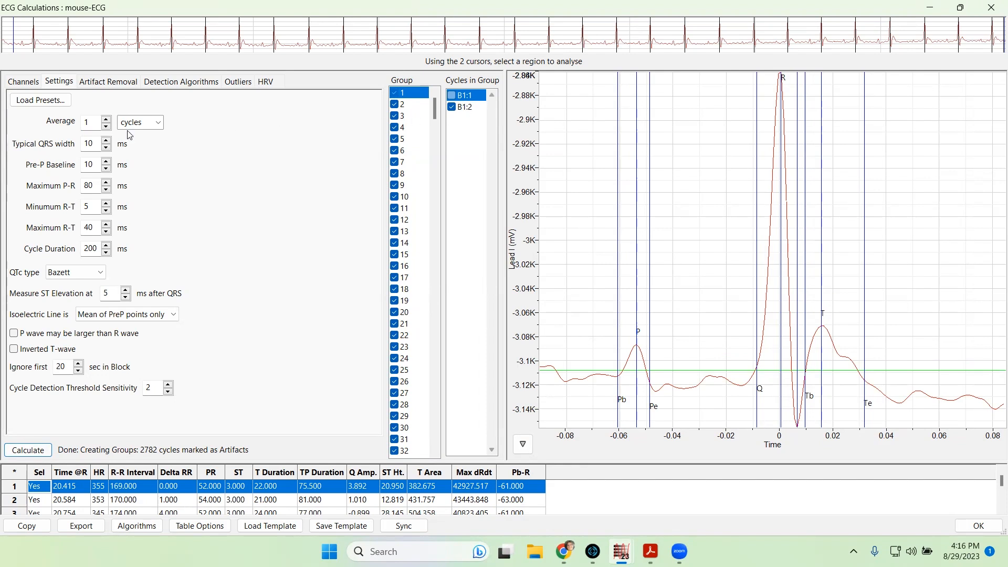
pyautogui.scroll(-10, 408, 144)
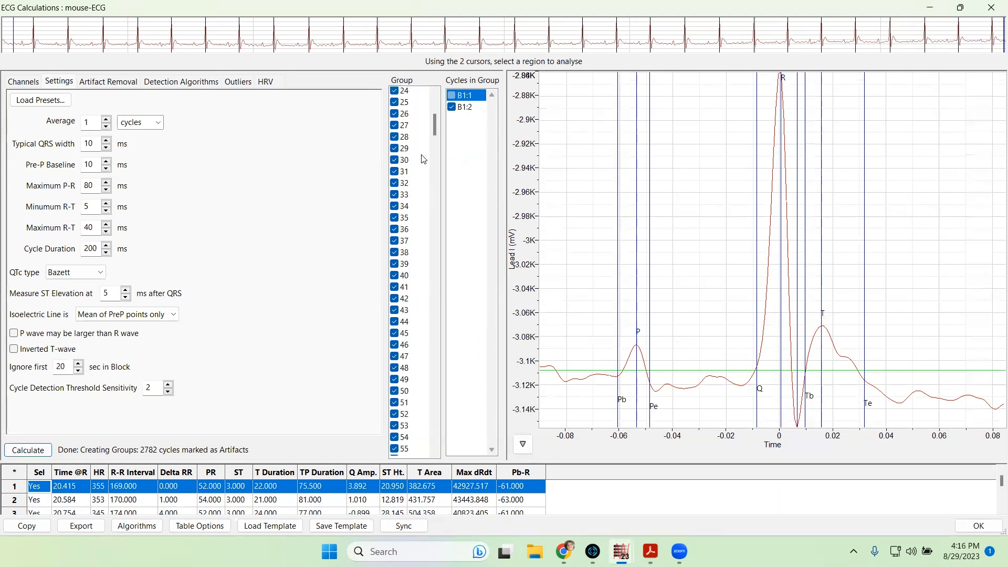
pyautogui.moveTo(436, 180); pyautogui.dragTo(432, 352)
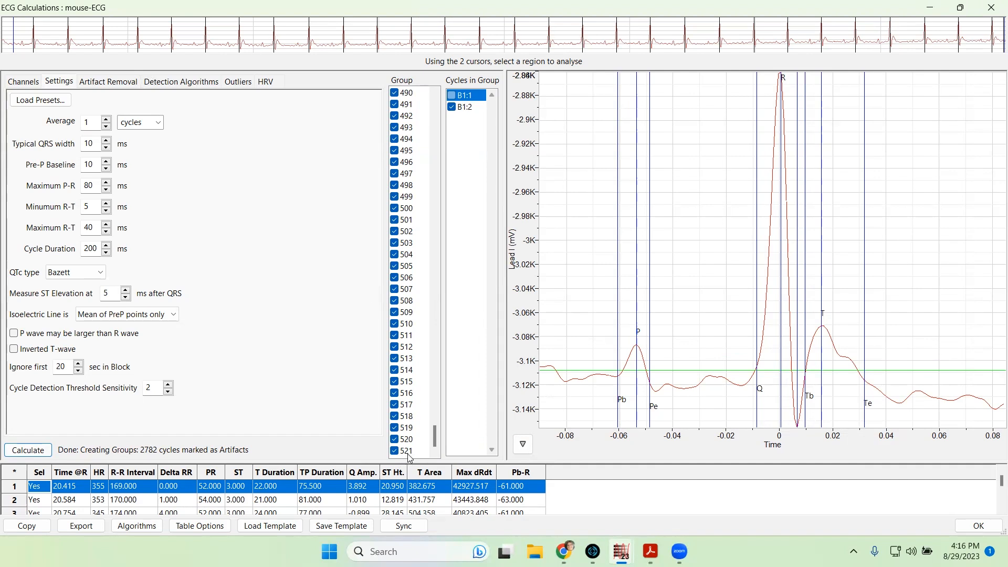
# - Enlarge the results table, review it down to the summary statistics, and copy the whole table
pyautogui.moveTo(399, 462); pyautogui.dragTo(430, 210)
pyautogui.scroll(-10, 220, 452)
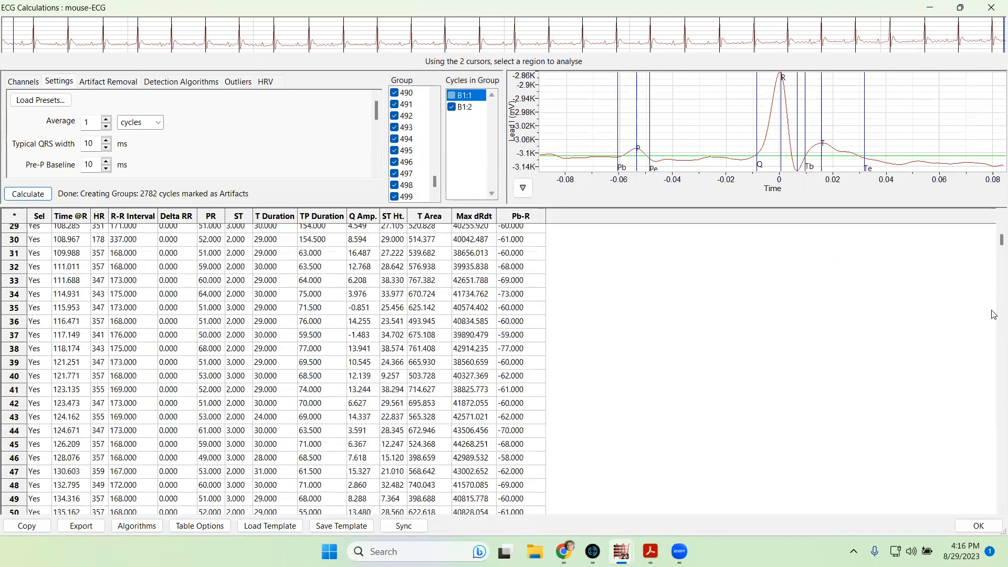
pyautogui.moveTo(997, 240); pyautogui.dragTo(991, 494)
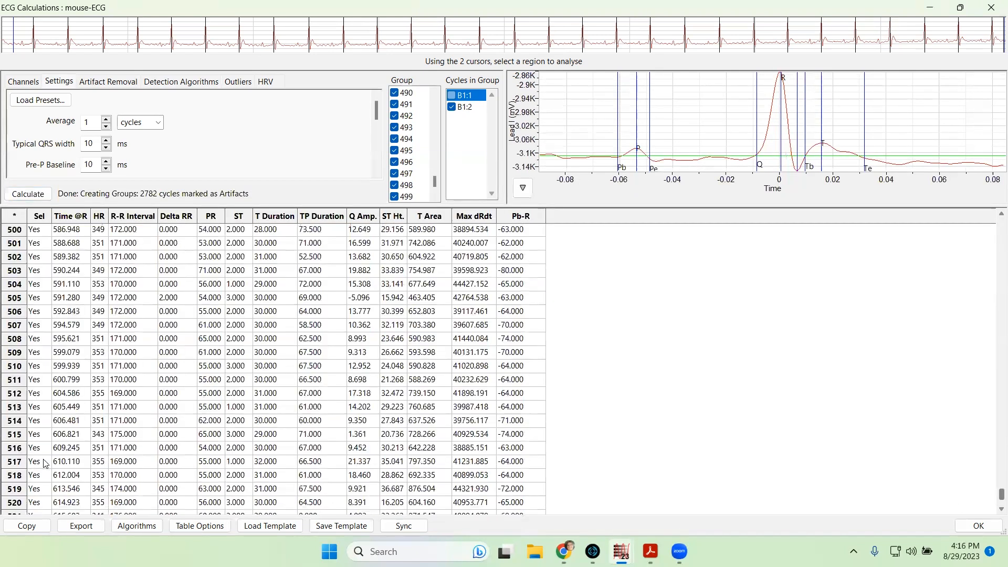
pyautogui.scroll(-3, 231, 428)
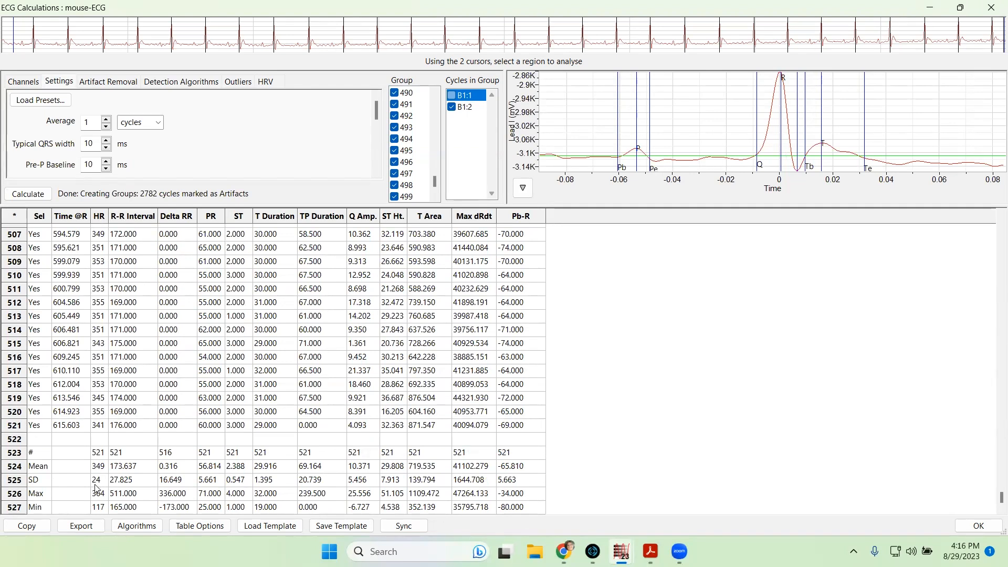
pyautogui.click(32, 526)
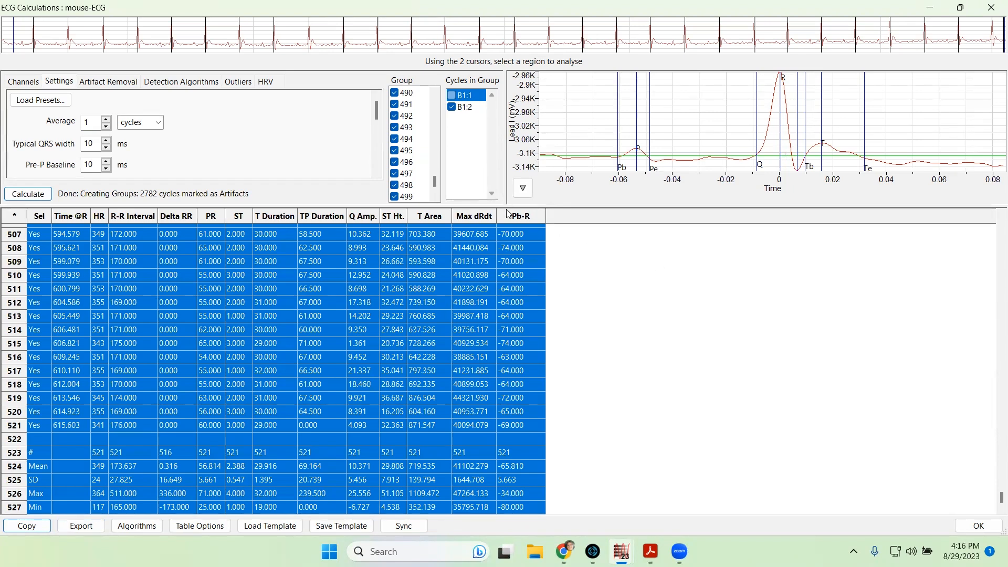
# - Enlarge the ECG graph, show the artifact removal parameters, and in group 504 move the Pe marker to about -0.05 s and Te to about 0.04 s
pyautogui.moveTo(506, 203); pyautogui.dragTo(559, 504)
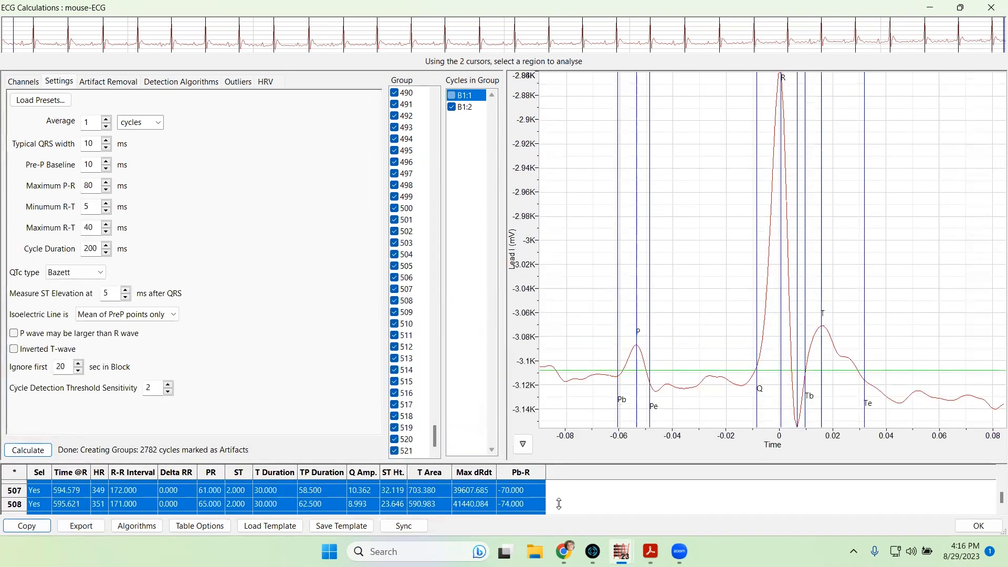
pyautogui.click(125, 82)
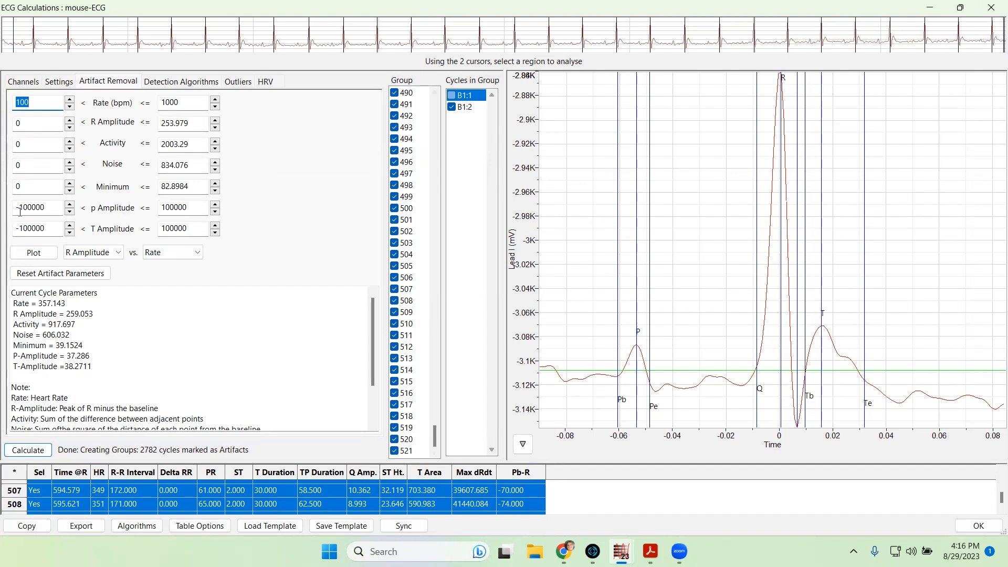
pyautogui.click(398, 255)
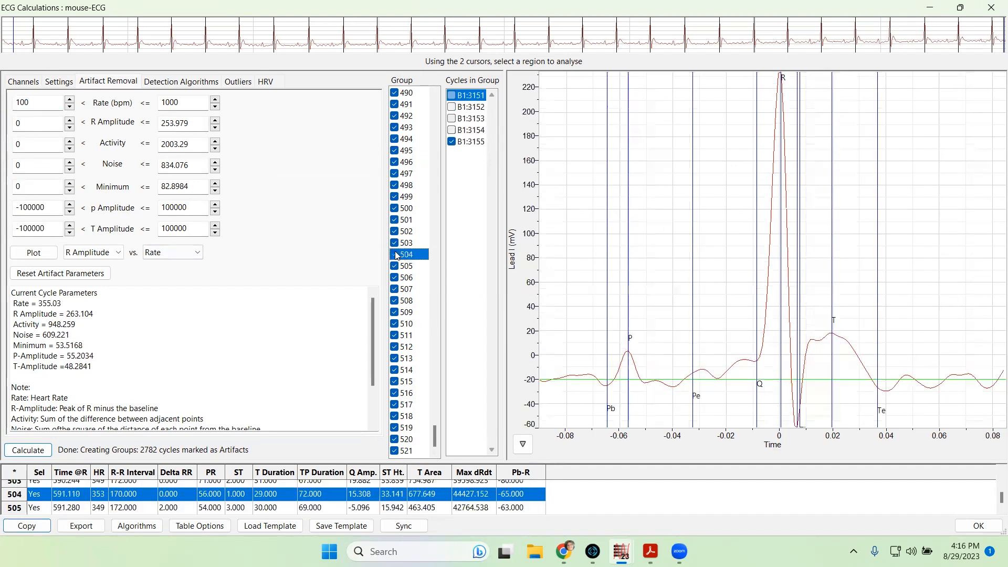
pyautogui.moveTo(697, 323); pyautogui.dragTo(645, 326)
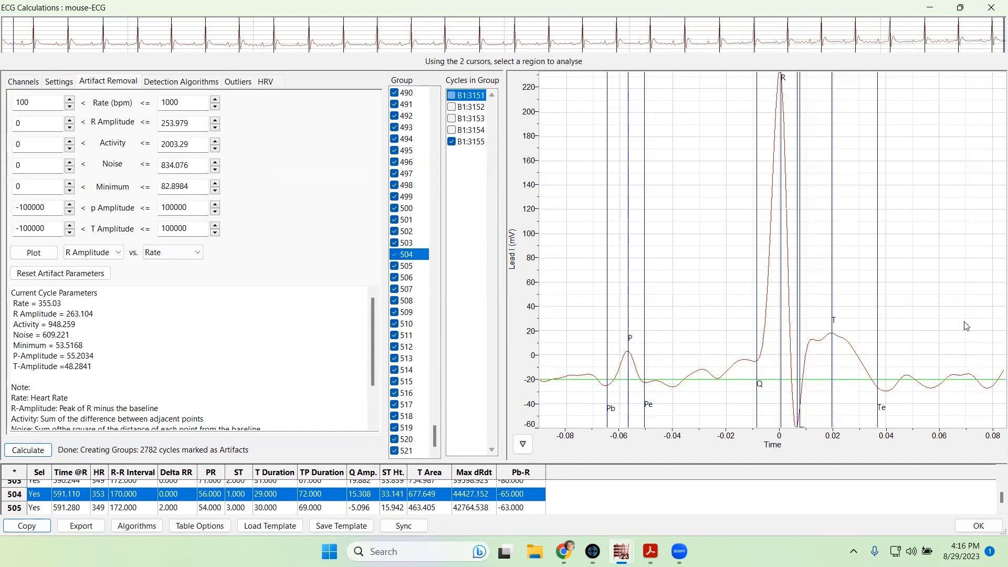
pyautogui.moveTo(892, 337); pyautogui.dragTo(885, 339)
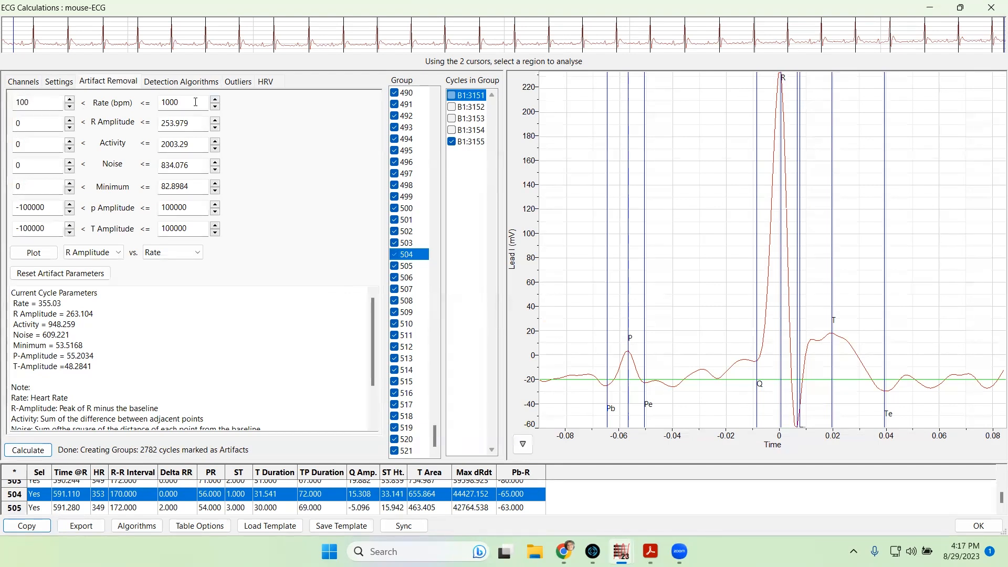
# - Examine the outliers list, the current cycle parameters and the notes defining each artifact removal parameter
pyautogui.click(234, 82)
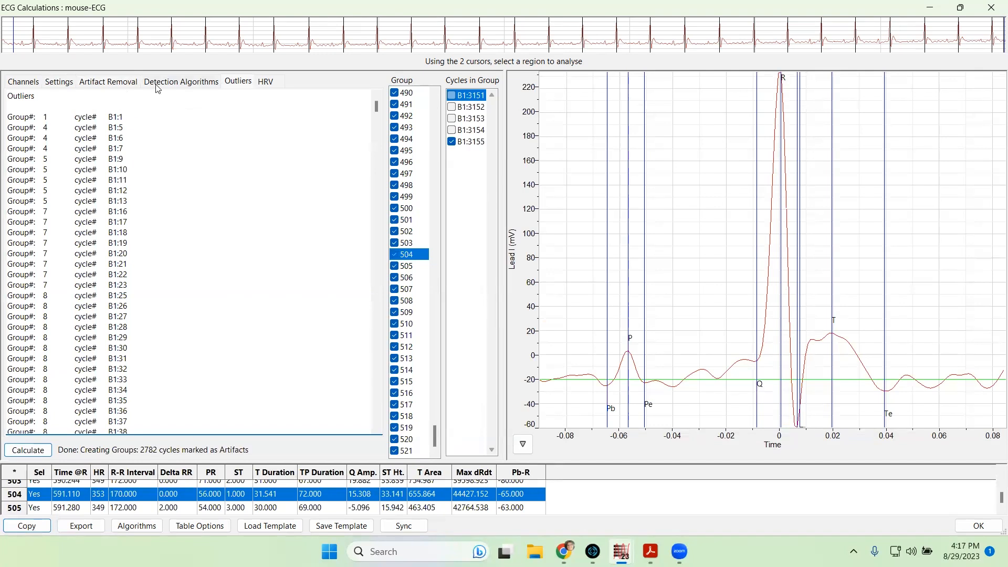
pyautogui.click(112, 82)
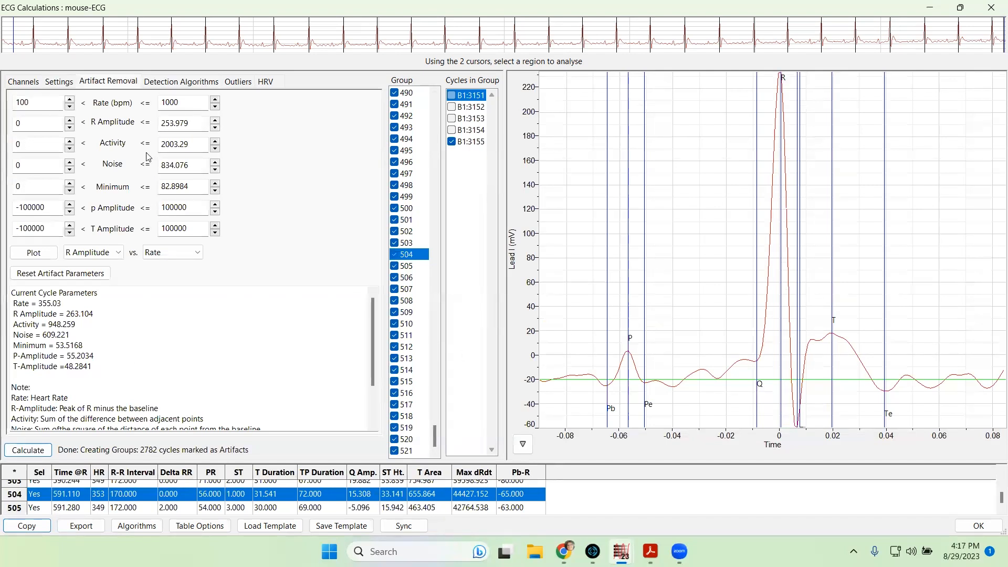
pyautogui.click(12, 295)
pyautogui.moveTo(12, 294); pyautogui.dragTo(93, 280)
pyautogui.scroll(-2, 137, 321)
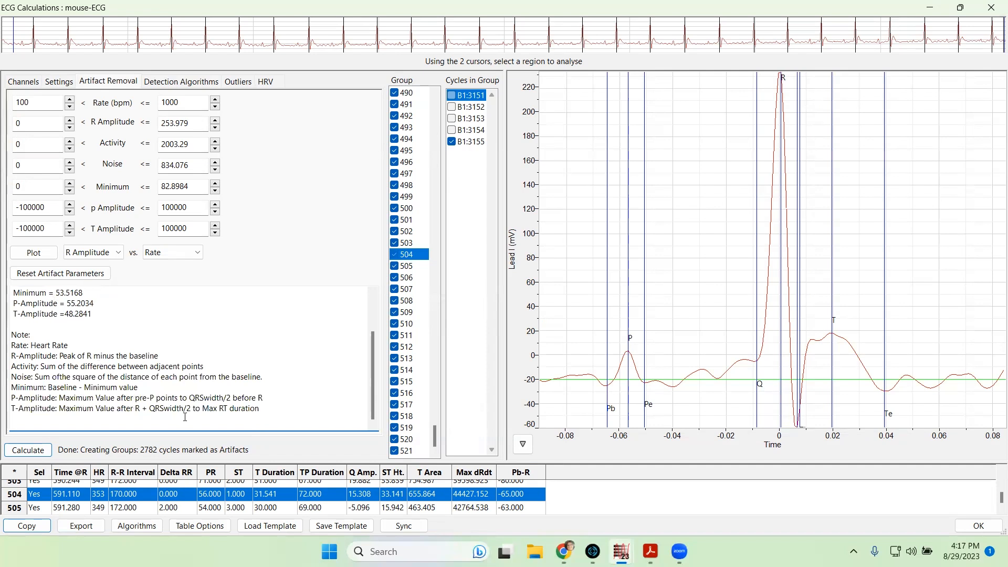
pyautogui.scroll(2, 195, 402)
pyautogui.click(180, 377)
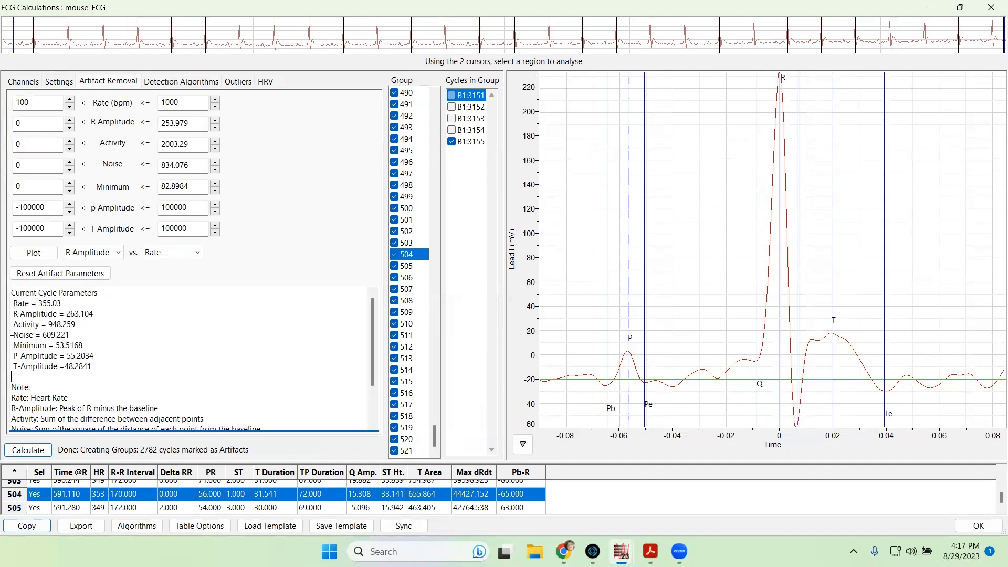
# - Plot R Amplitude versus Rate, raise the R Amplitude upper limit to 303.27, and recalculate while remembering the manually selected cycles
pyautogui.click(40, 257)
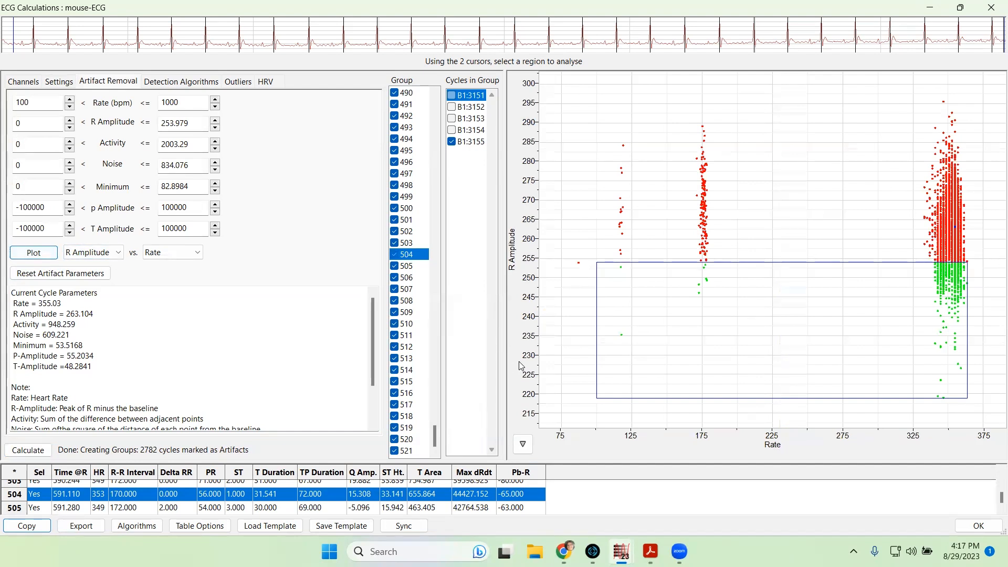
pyautogui.moveTo(786, 262); pyautogui.dragTo(779, 99)
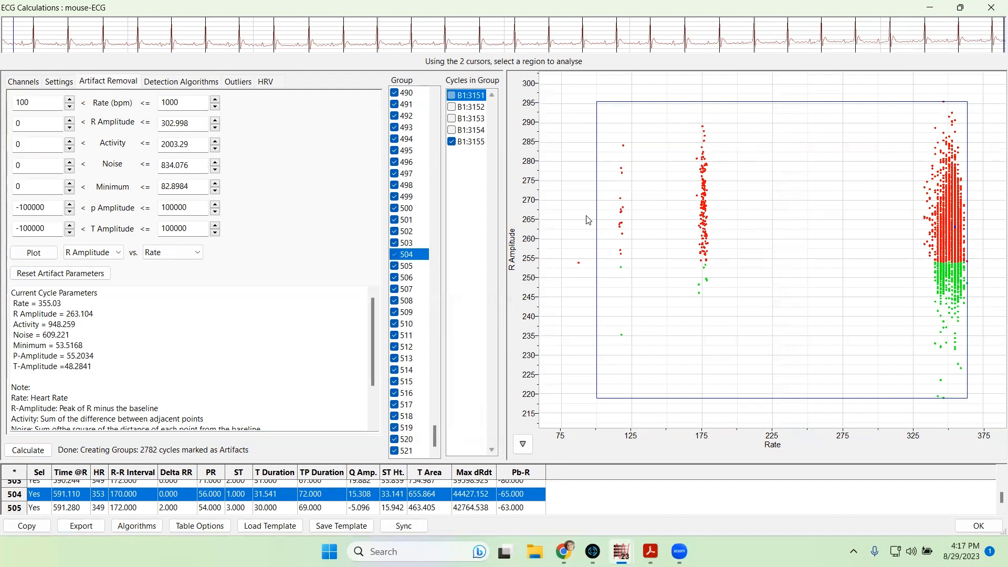
pyautogui.moveTo(846, 103); pyautogui.dragTo(872, 265)
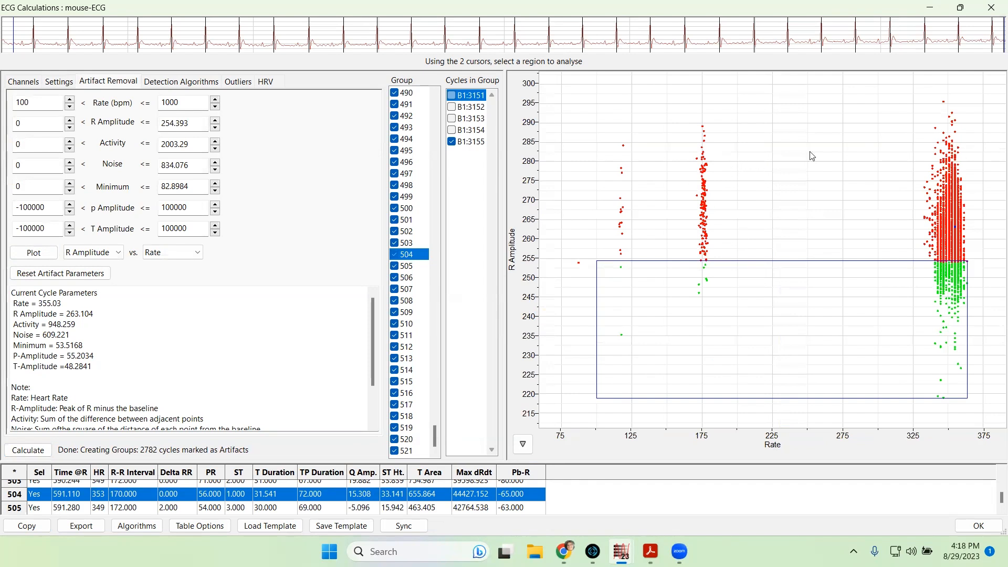
pyautogui.moveTo(796, 262); pyautogui.dragTo(809, 100)
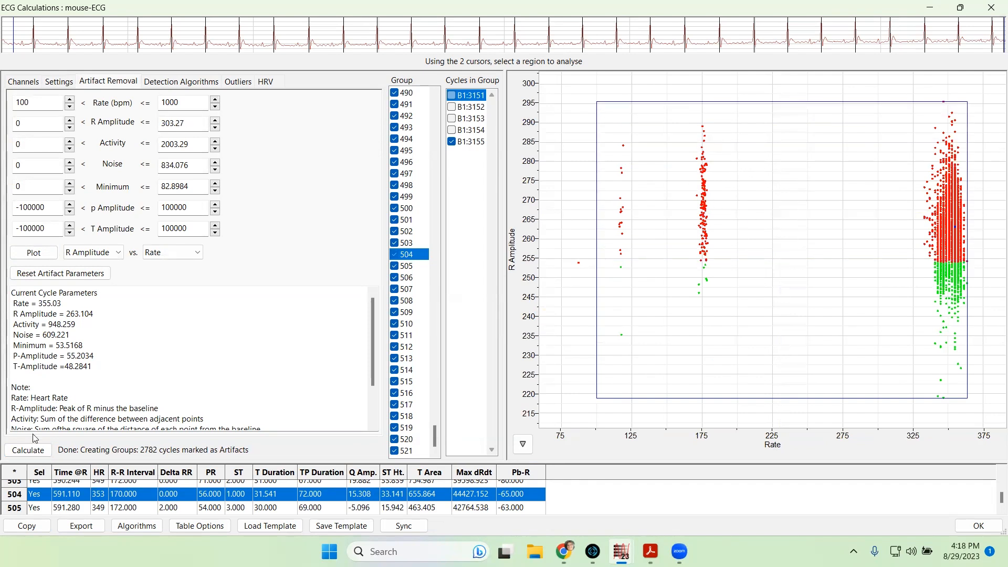
pyautogui.click(28, 451)
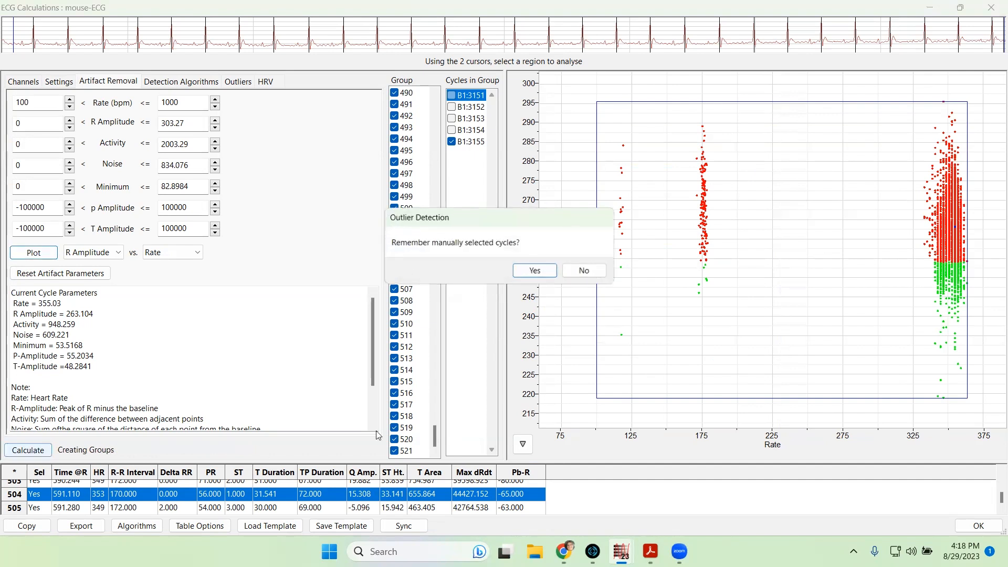
pyautogui.click(534, 274)
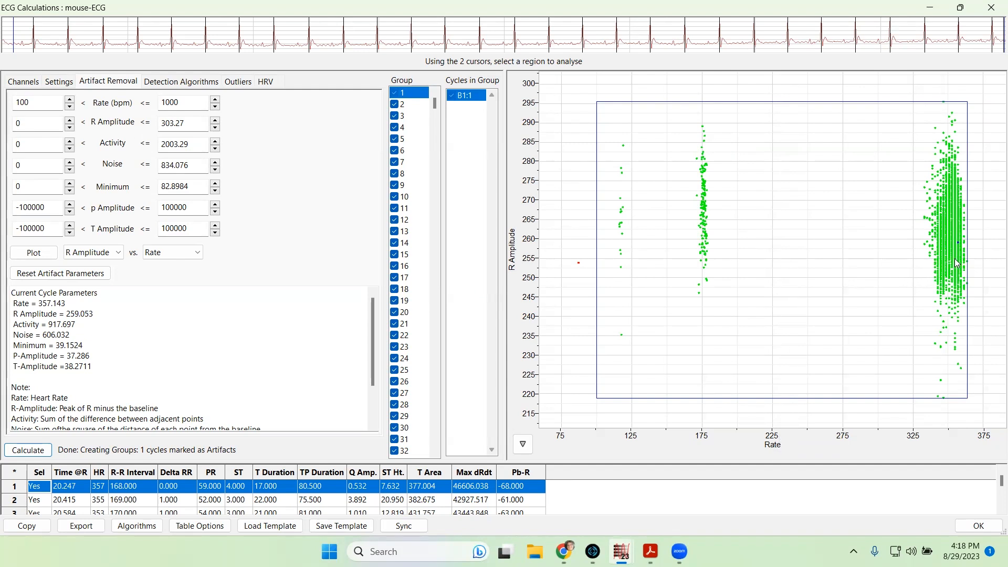
# - Narrow the accepted rate range to 139.609–197.11 bpm around the middle cluster and recalculate, remembering the manually selected cycles
pyautogui.moveTo(594, 240); pyautogui.dragTo(756, 240)
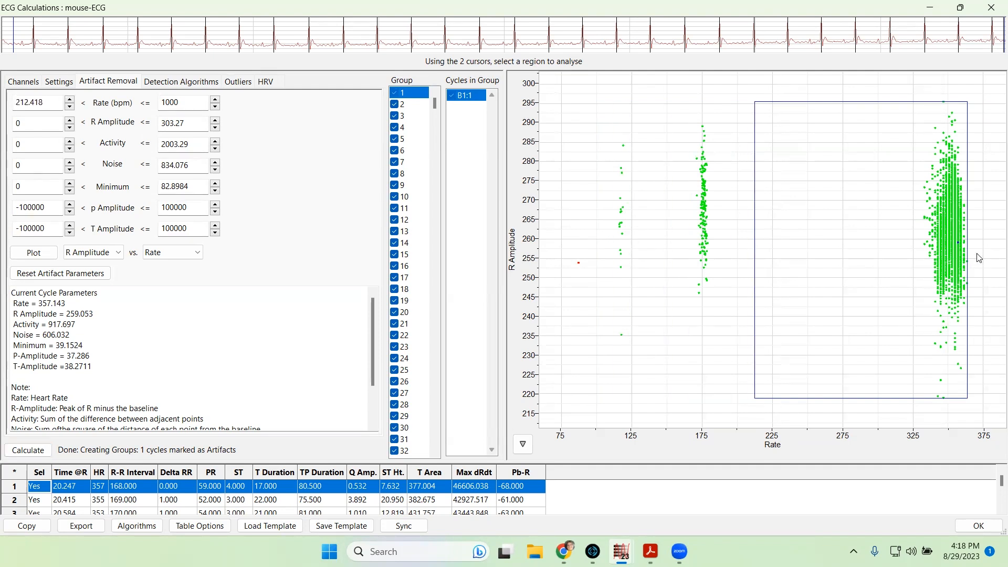
pyautogui.moveTo(968, 246); pyautogui.dragTo(991, 247)
pyautogui.moveTo(754, 283); pyautogui.dragTo(825, 284)
pyautogui.moveTo(649, 264)
pyautogui.mouseDown()
pyautogui.moveTo(635, 262)
pyautogui.moveTo(652, 263)
pyautogui.mouseUp()
pyautogui.moveTo(969, 259); pyautogui.dragTo(728, 263)
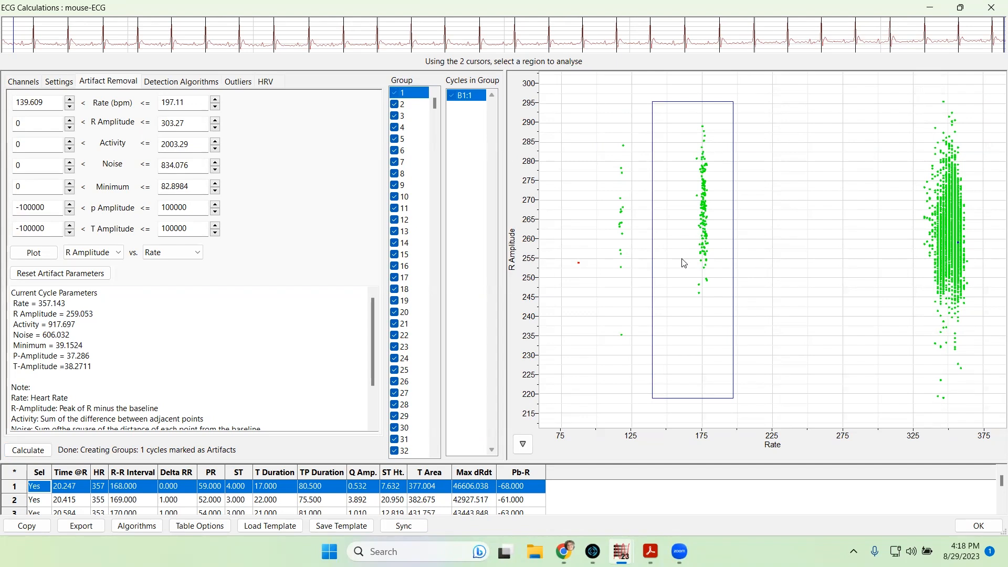
pyautogui.click(28, 450)
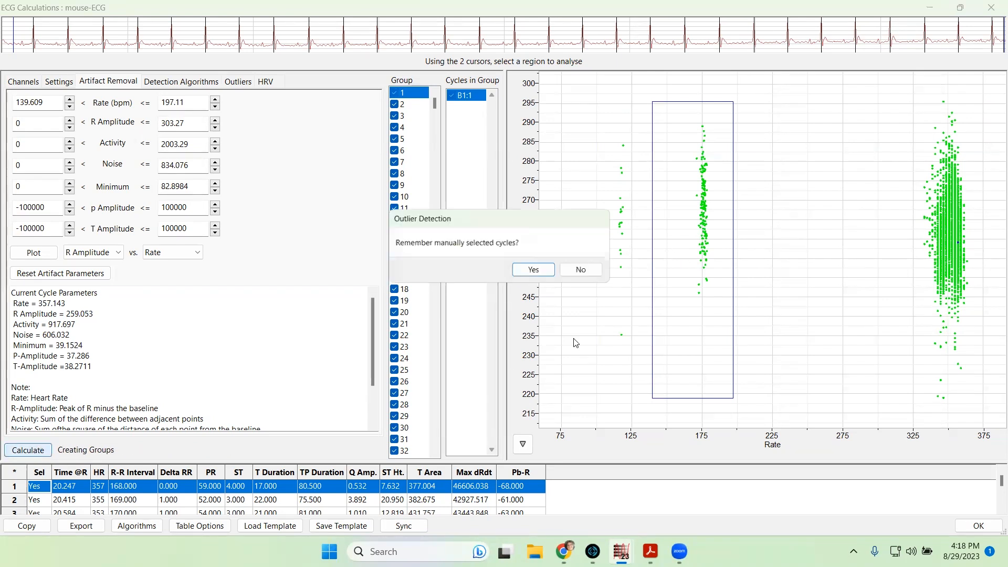
pyautogui.click(533, 269)
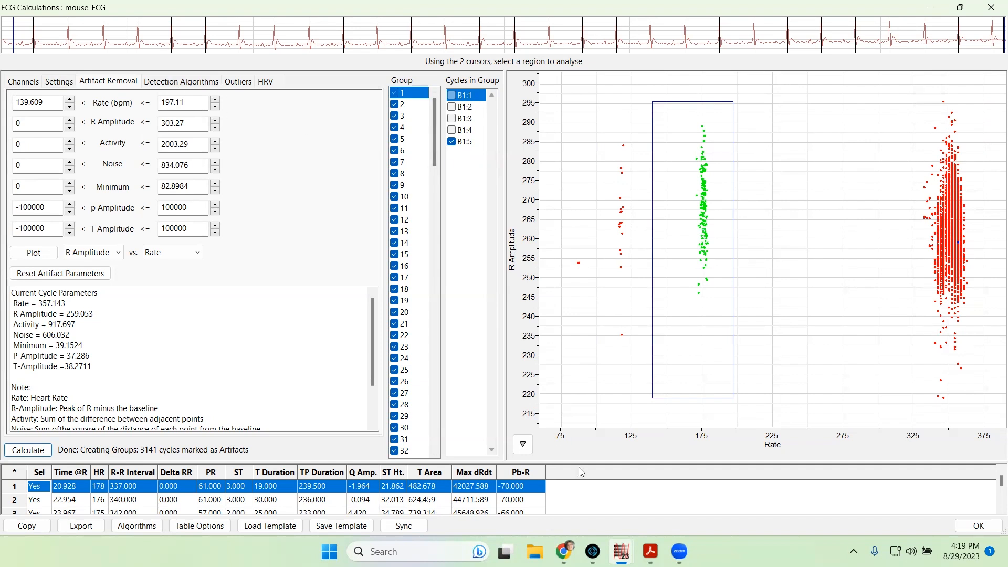
# - Switch the artifact plot to the average ECG graph and display group 19
pyautogui.click(523, 445)
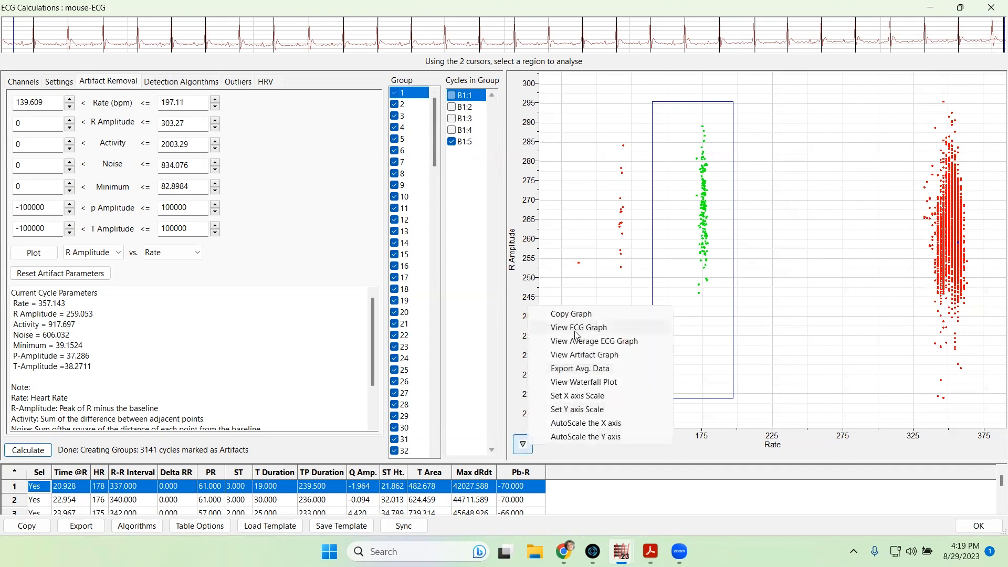
pyautogui.click(577, 328)
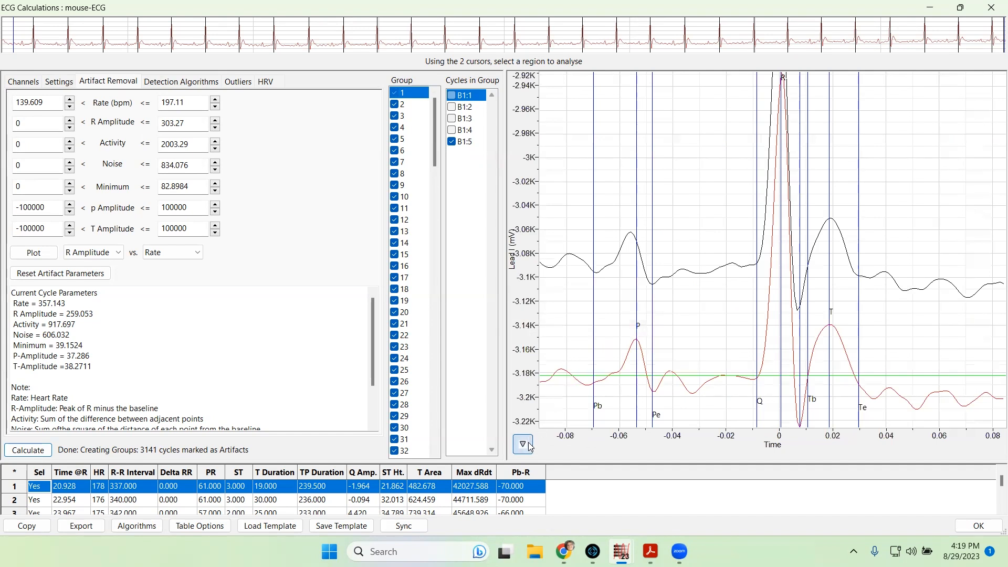
pyautogui.click(523, 445)
pyautogui.click(582, 340)
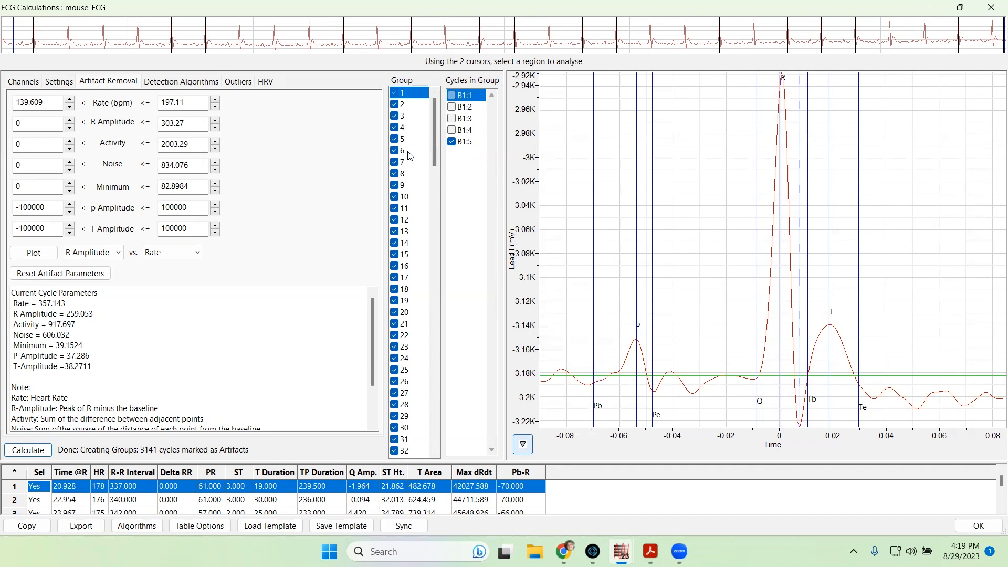
pyautogui.scroll(-3, 426, 194)
pyautogui.click(427, 195)
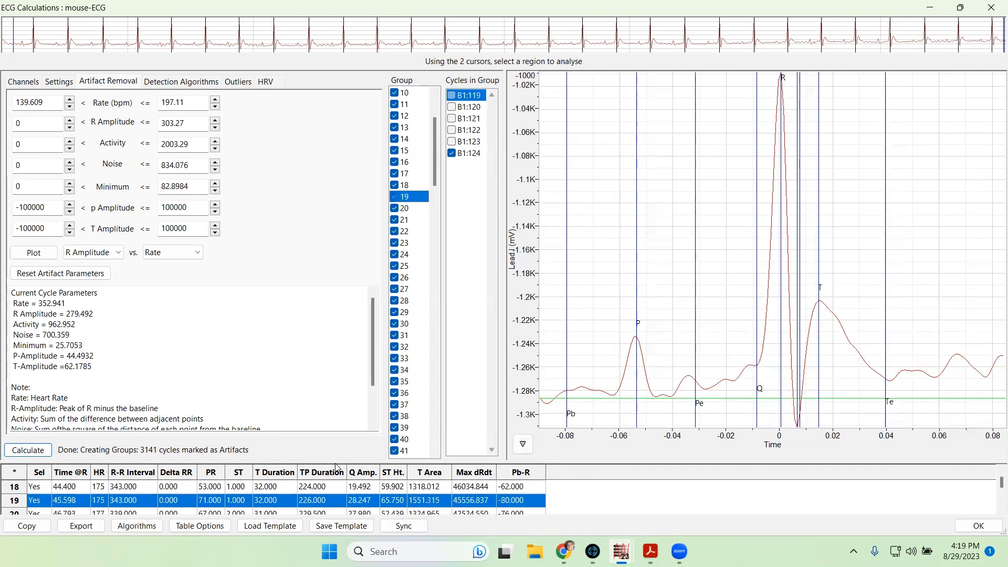
# - Enlarge the results table, review it down to the summary statistics, and shrink it again to show the ECG graph
pyautogui.moveTo(336, 461); pyautogui.dragTo(337, 203)
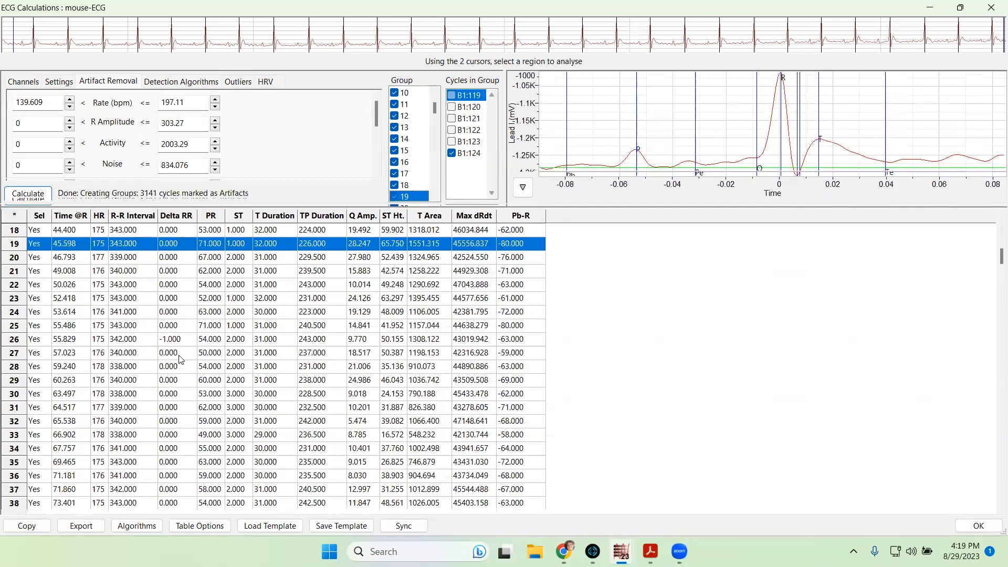
pyautogui.scroll(-20, 180, 360)
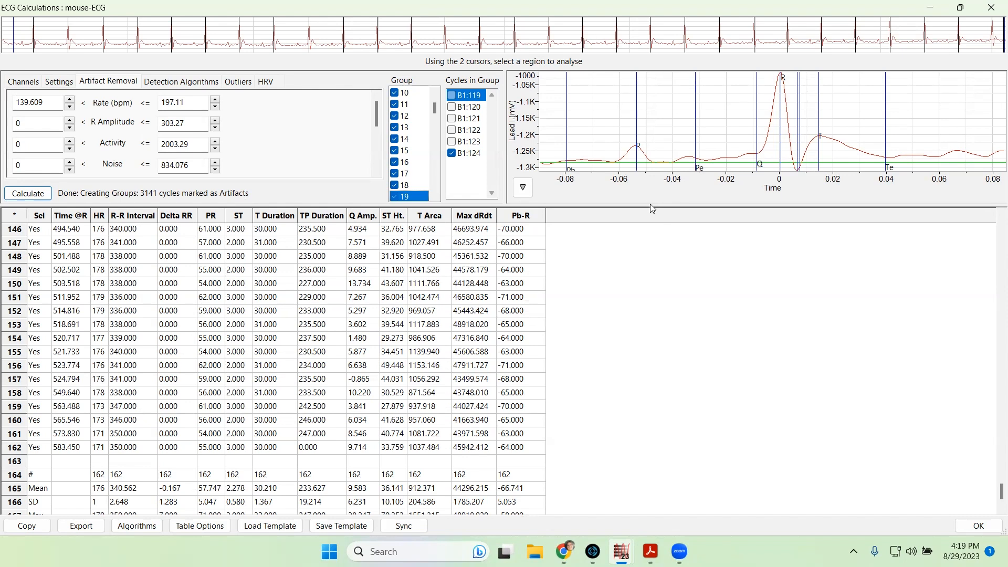
pyautogui.moveTo(651, 205); pyautogui.dragTo(649, 441)
# - In group 19, move the Pb marker to about -0.062 s, Pe to about -0.047 s and Te to about 0.041 s
pyautogui.moveTo(568, 267); pyautogui.dragTo(617, 268)
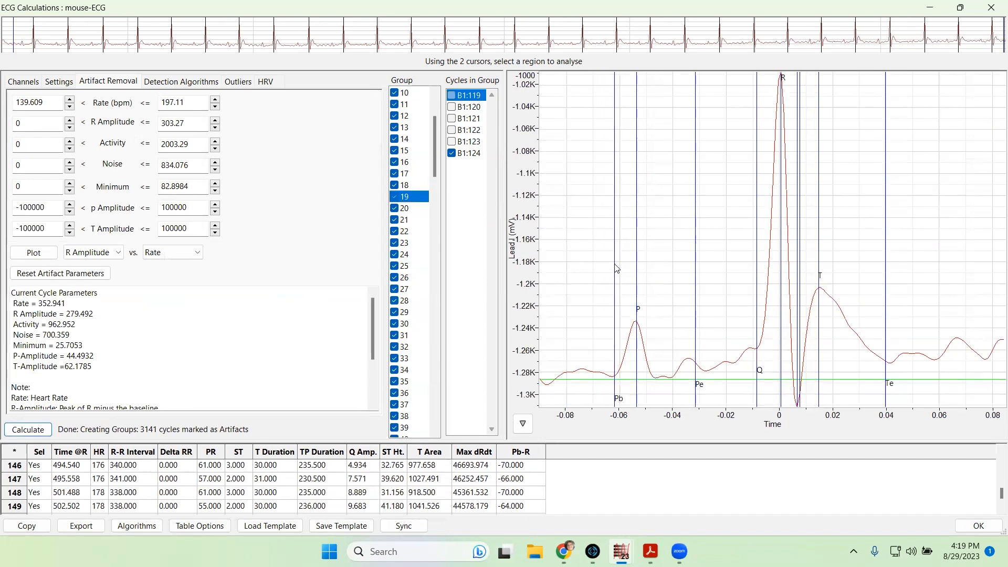
pyautogui.moveTo(696, 265); pyautogui.dragTo(656, 278)
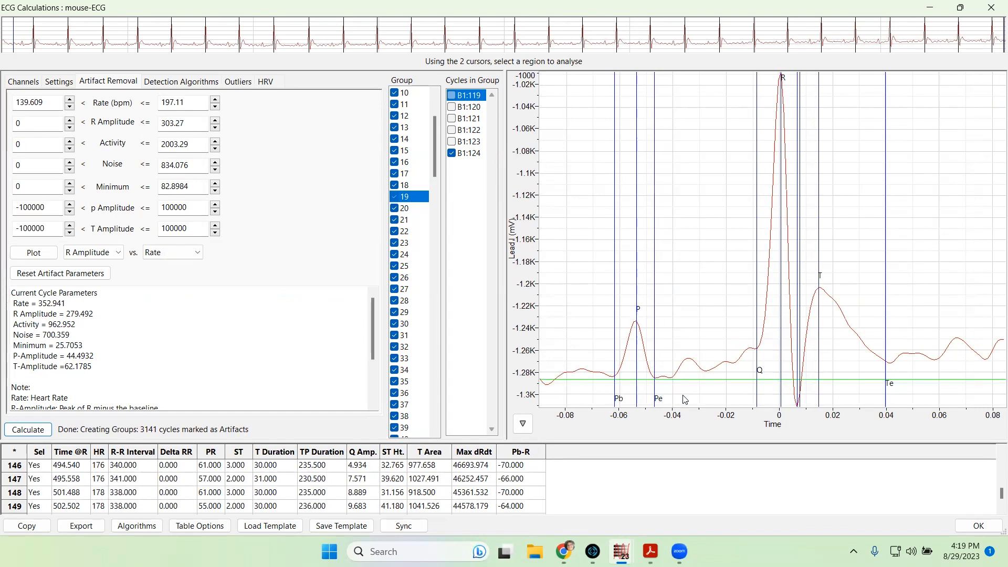
pyautogui.moveTo(887, 383); pyautogui.dragTo(892, 383)
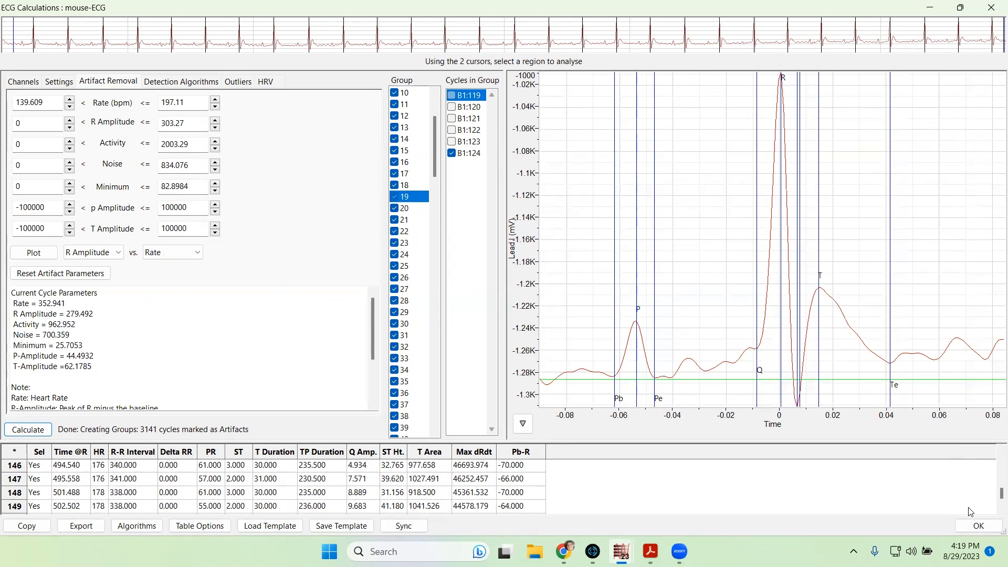
# - Return the graph to the artifact view of R Amplitude versus Rate
pyautogui.click(36, 252)
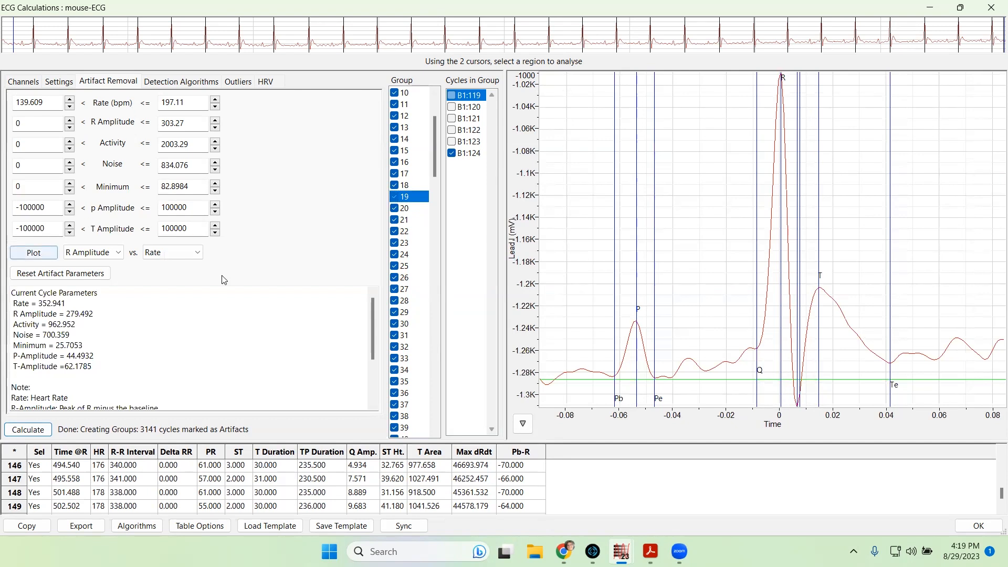
pyautogui.click(523, 424)
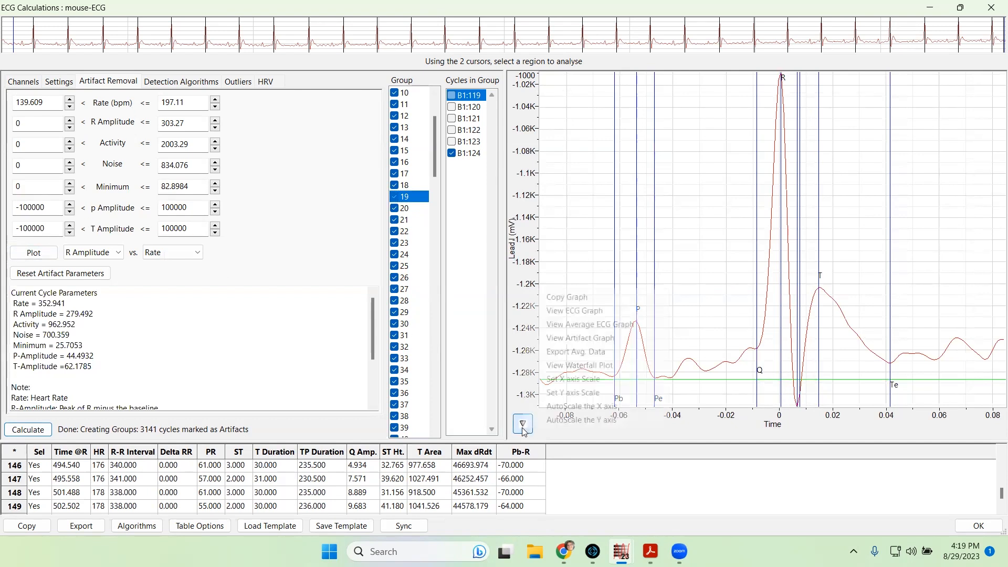
pyautogui.click(558, 338)
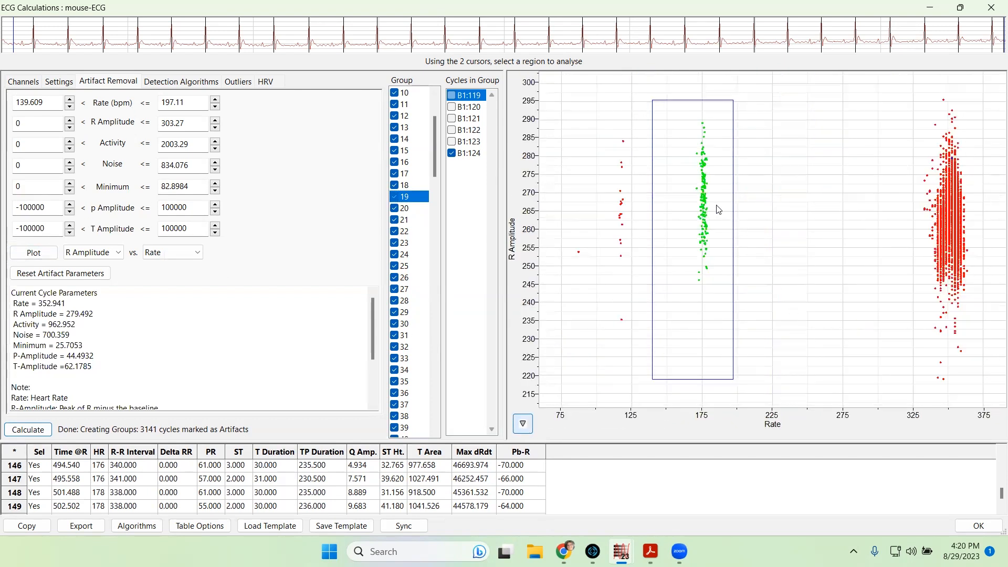